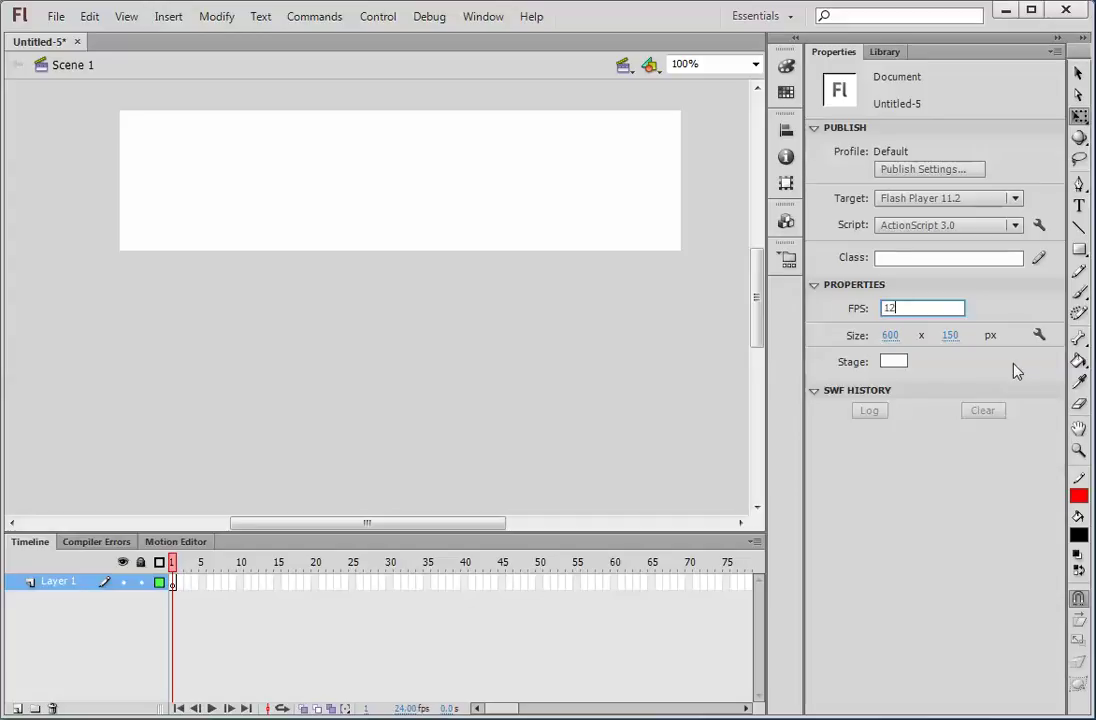
Set the document's frame rate to 12 fps
{"action": "key", "text": "Return"}
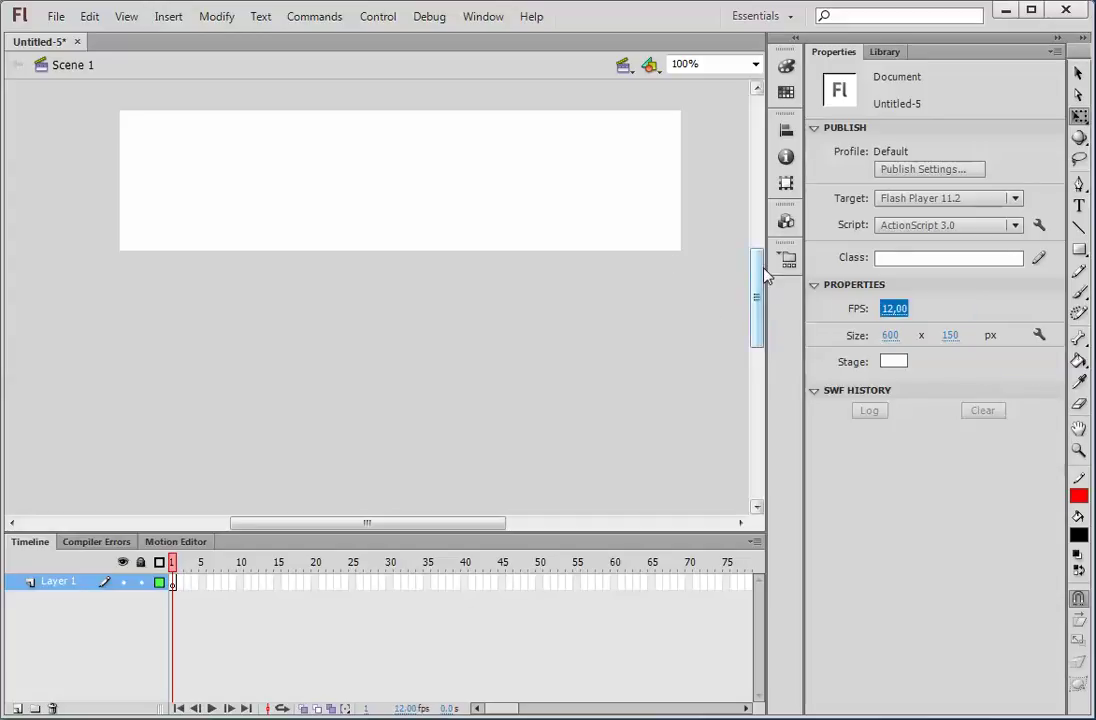
{"action": "left_click_drag", "start_coordinate": [757, 300], "coordinate": [757, 260]}
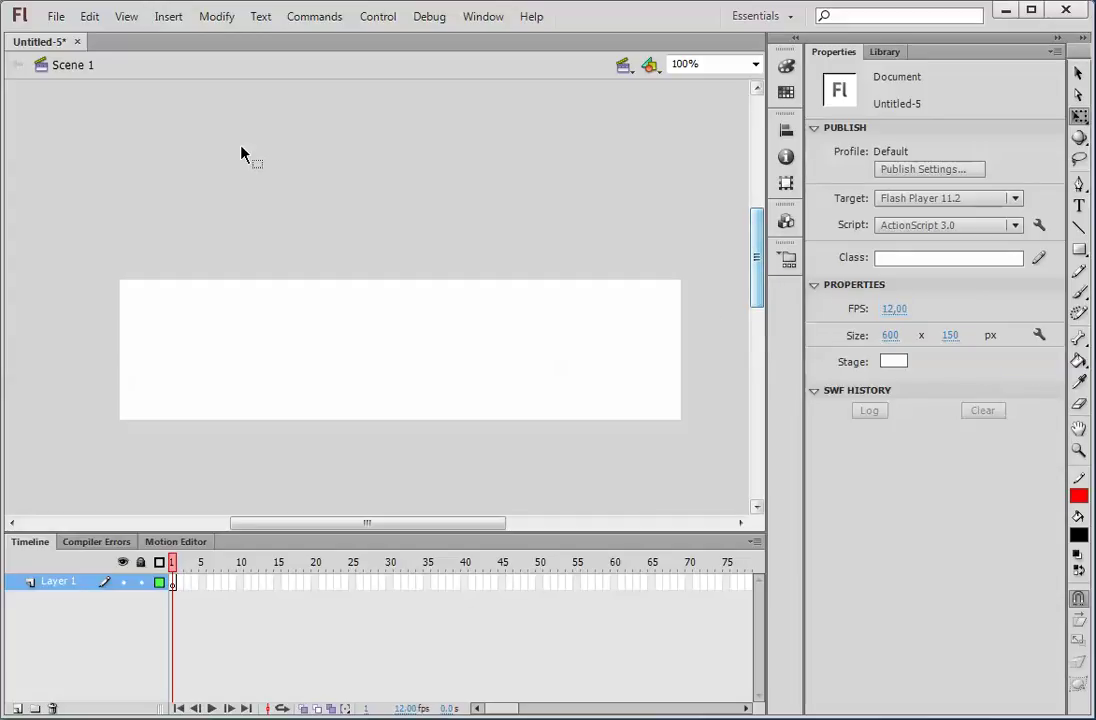
Import slika1.jpg, slika2.jpg and slika3.jpg from the slike folder into the library
{"action": "left_click", "coordinate": [56, 16]}
{"action": "mouse_move", "coordinate": [220, 301]}
{"action": "left_click", "coordinate": [398, 322]}
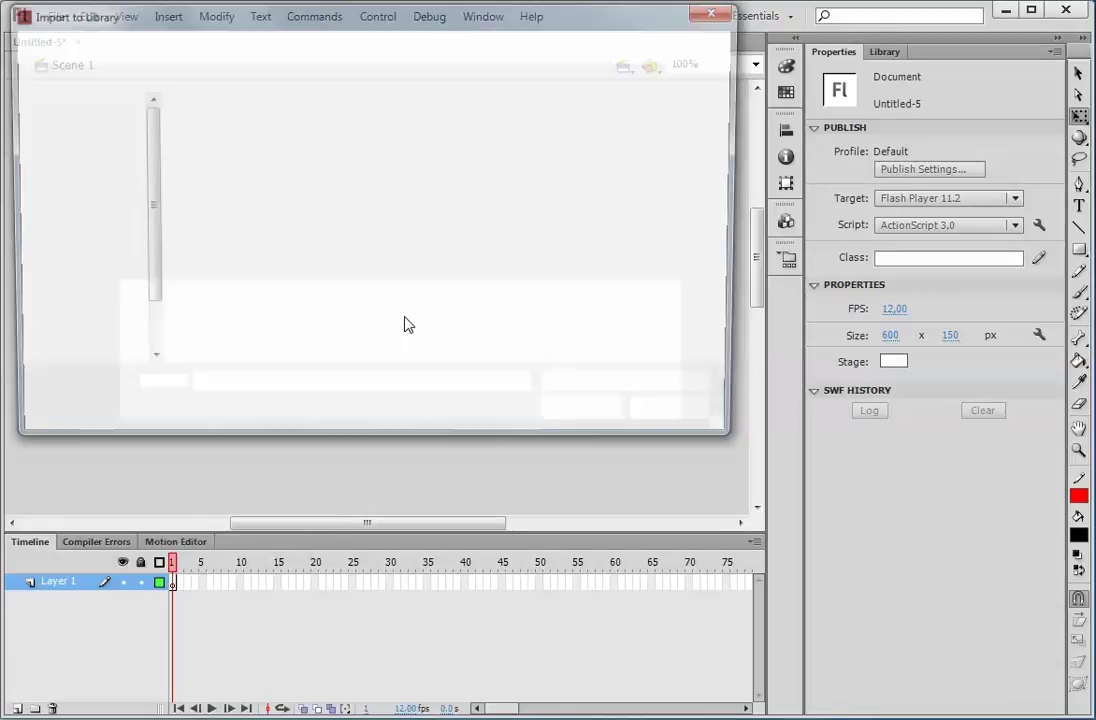
{"action": "left_click_drag", "start_coordinate": [163, 160], "coordinate": [452, 78]}
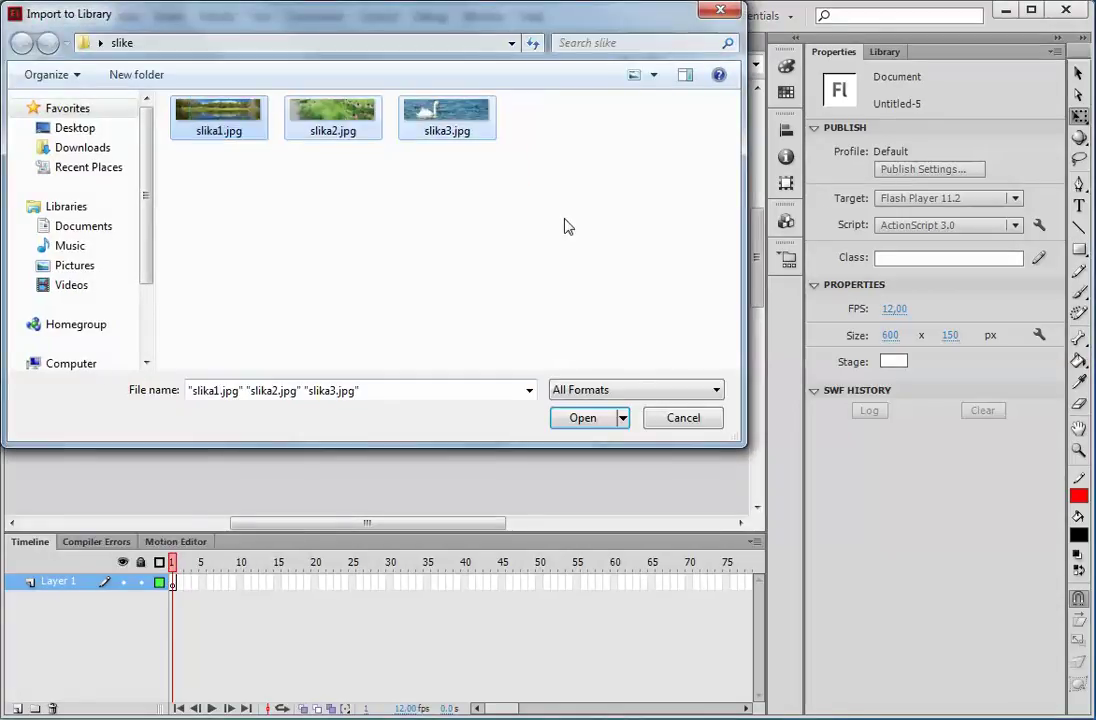
{"action": "left_click", "coordinate": [582, 420]}
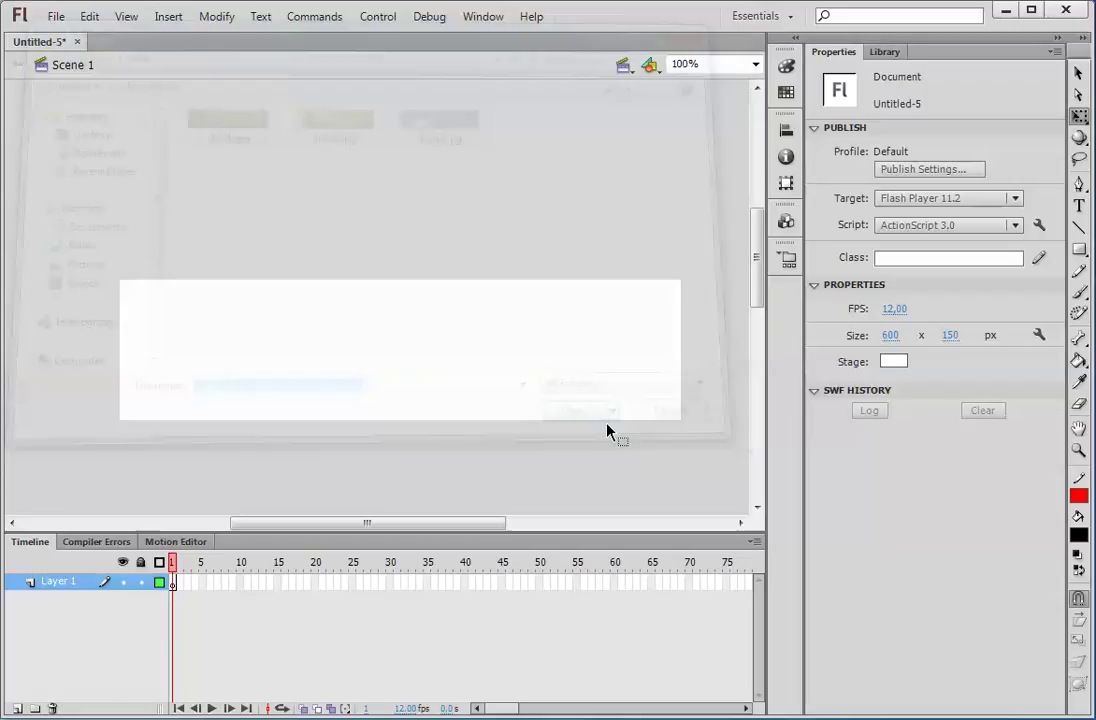
Place slika1.jpg so it covers the stage and convert it to a movie clip symbol named slika1
{"action": "left_click", "coordinate": [884, 55]}
{"action": "left_click_drag", "start_coordinate": [865, 270], "coordinate": [401, 360]}
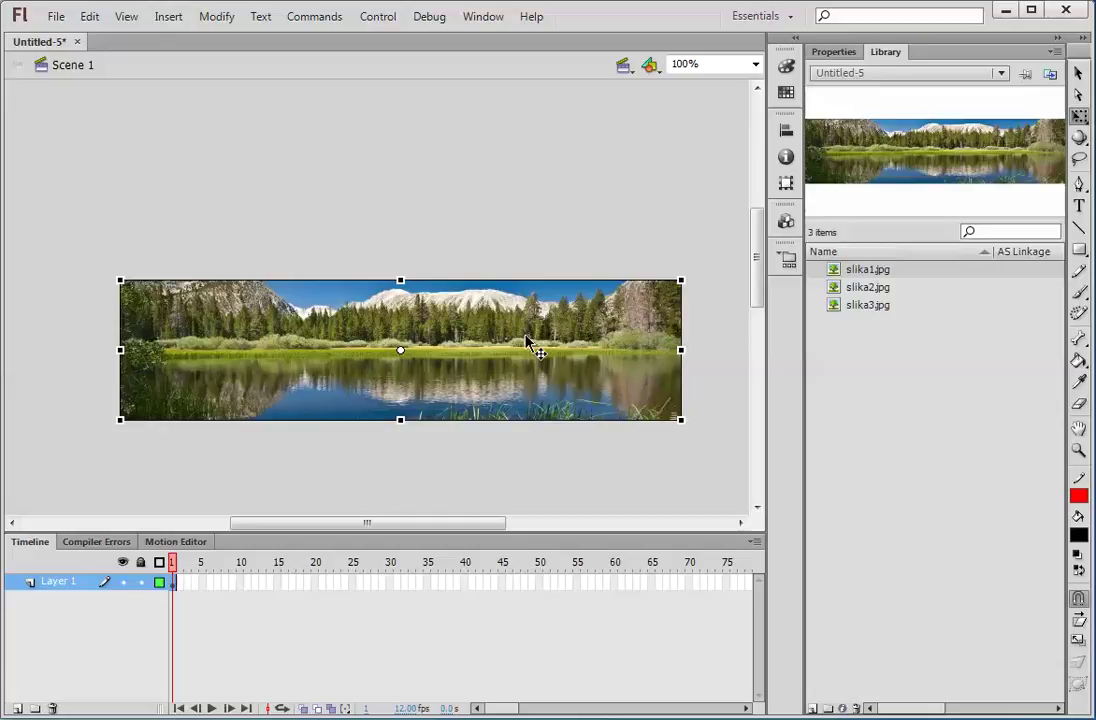
{"action": "key", "text": "F8"}
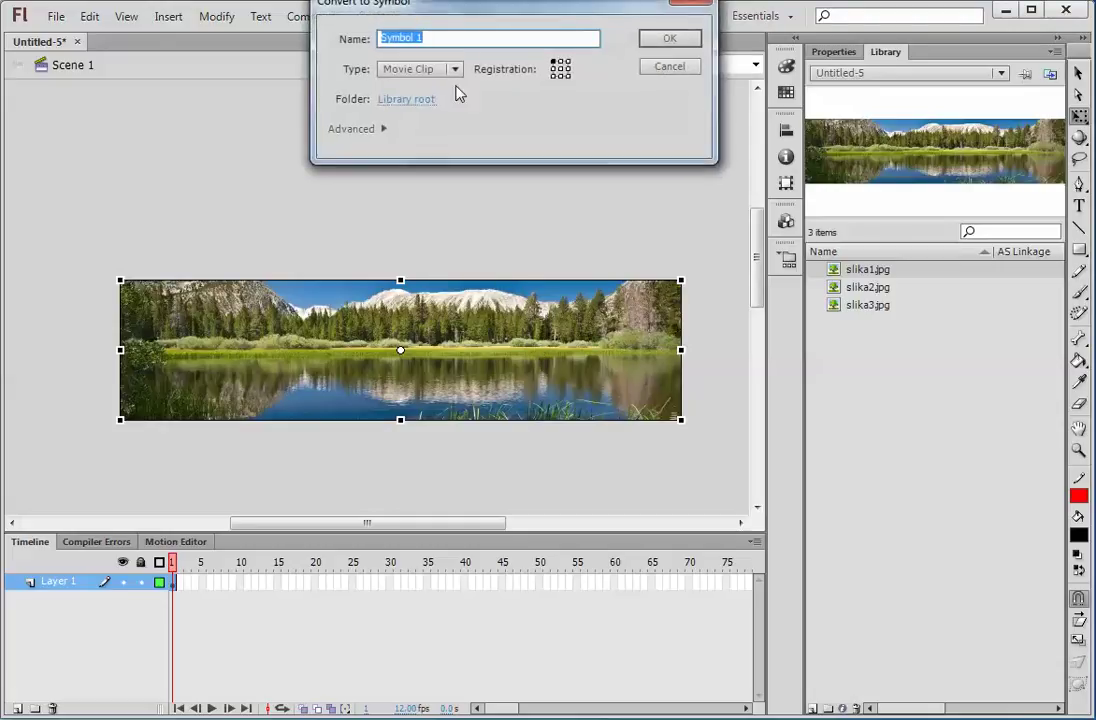
{"action": "type", "text": "slika1"}
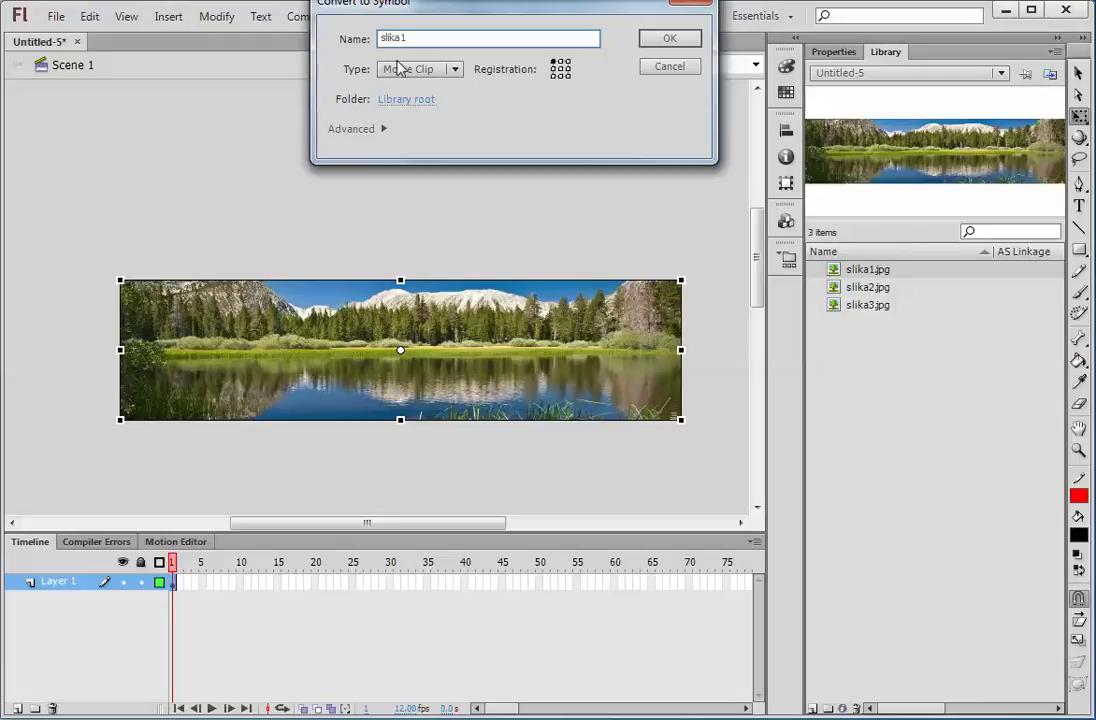
{"action": "left_click", "coordinate": [408, 69]}
{"action": "left_click", "coordinate": [425, 89]}
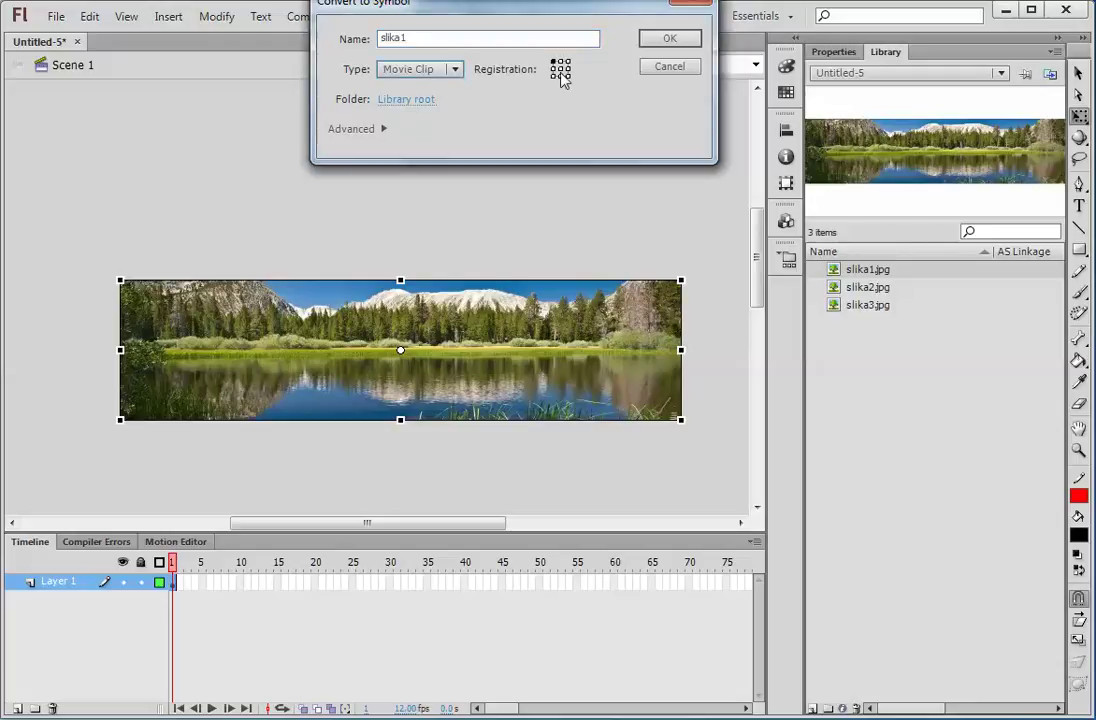
{"action": "left_click", "coordinate": [660, 40]}
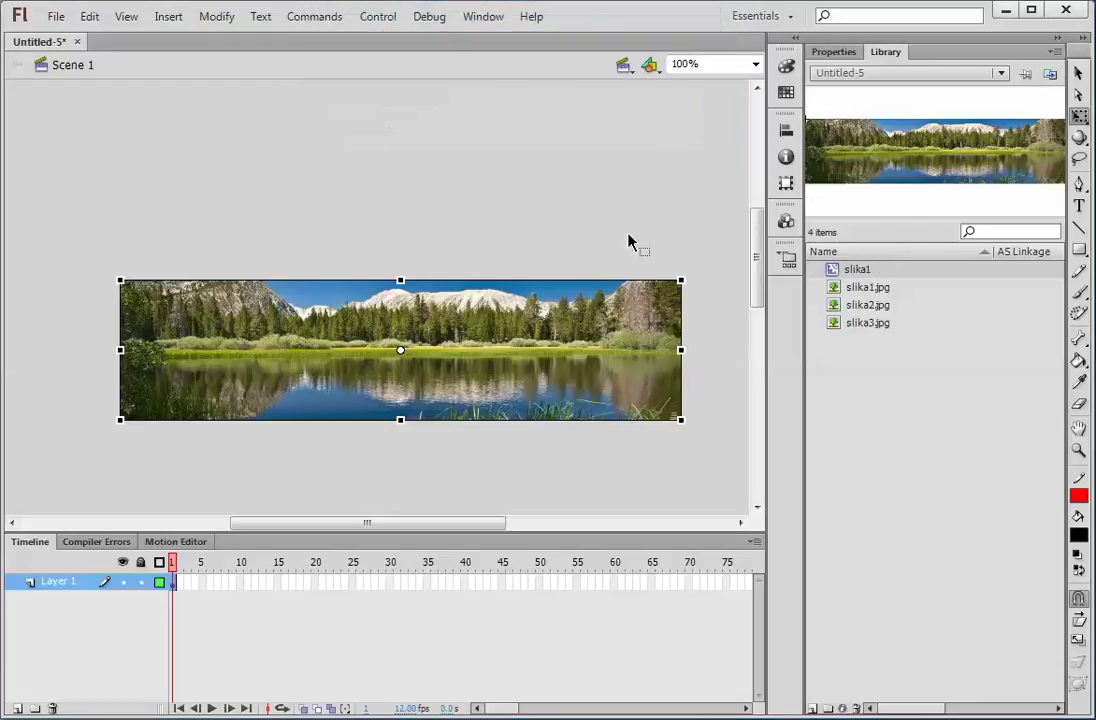
Insert keyframes at frames 24 and 30 of Layer 1
{"action": "right_click", "coordinate": [347, 587]}
{"action": "left_click", "coordinate": [452, 208]}
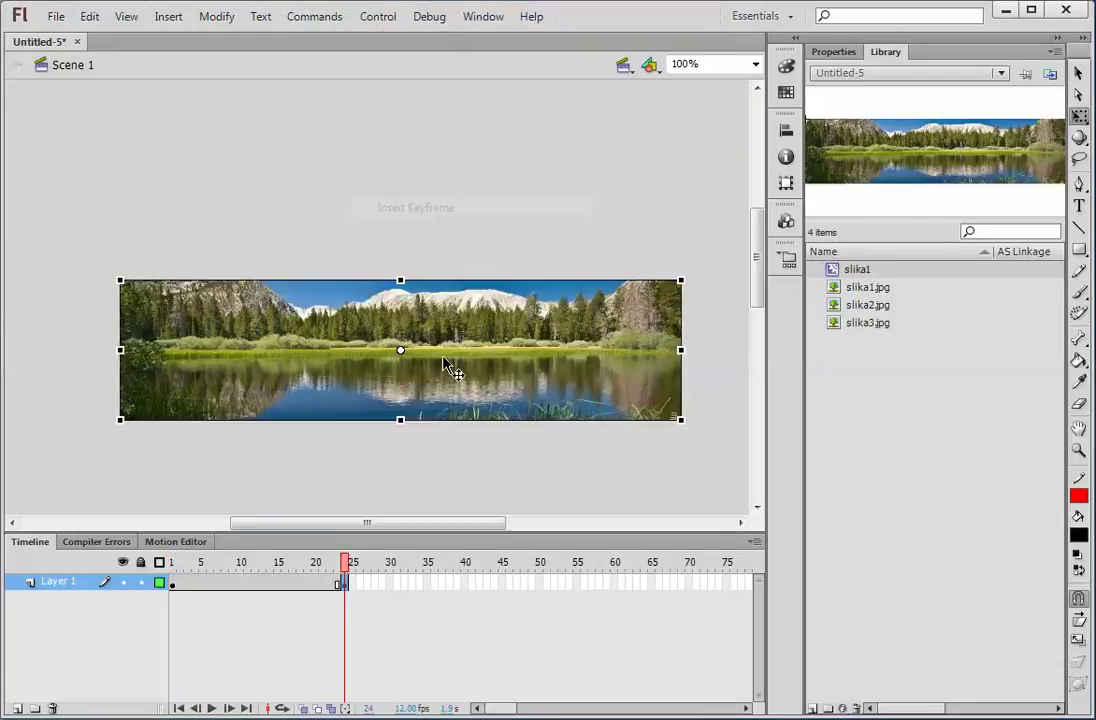
{"action": "right_click", "coordinate": [388, 583]}
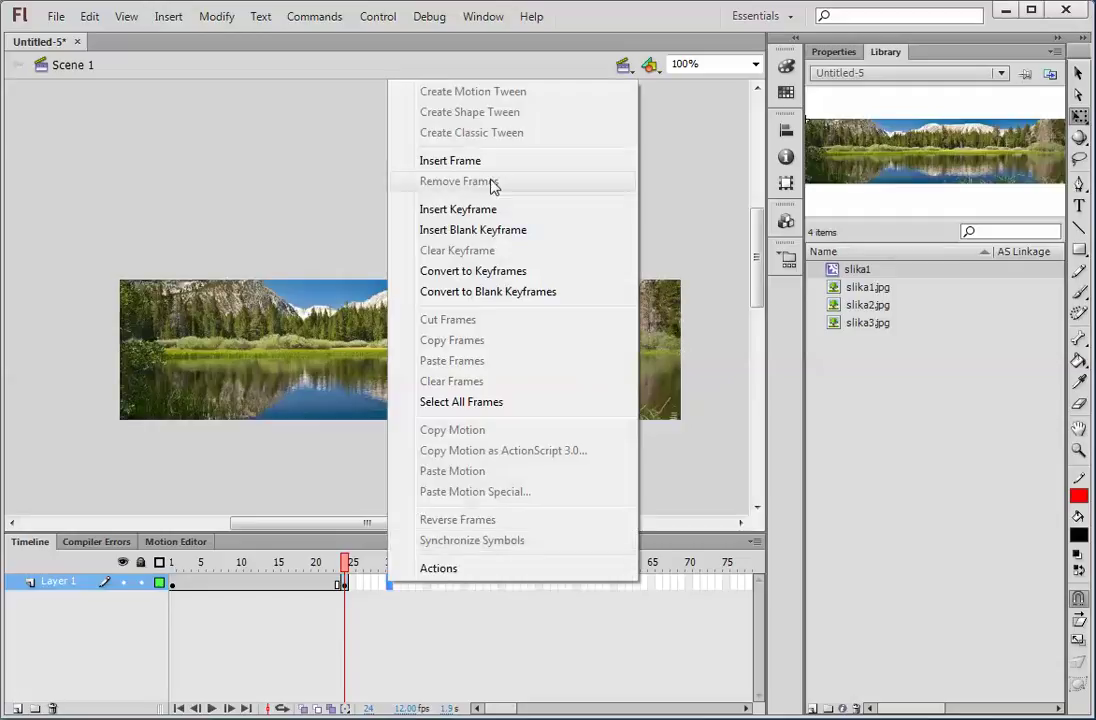
{"action": "left_click", "coordinate": [492, 208]}
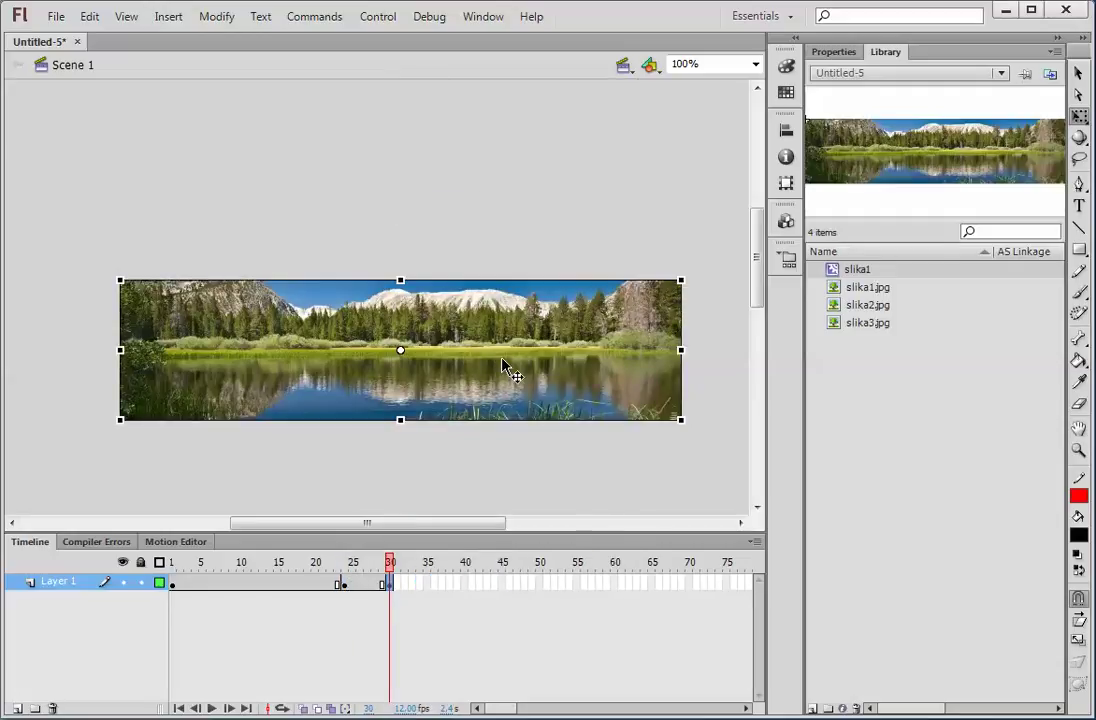
Apply the Alpha color effect to slika1 at frame 30 and create a classic tween between frames 24 and 30
{"action": "left_click", "coordinate": [833, 52]}
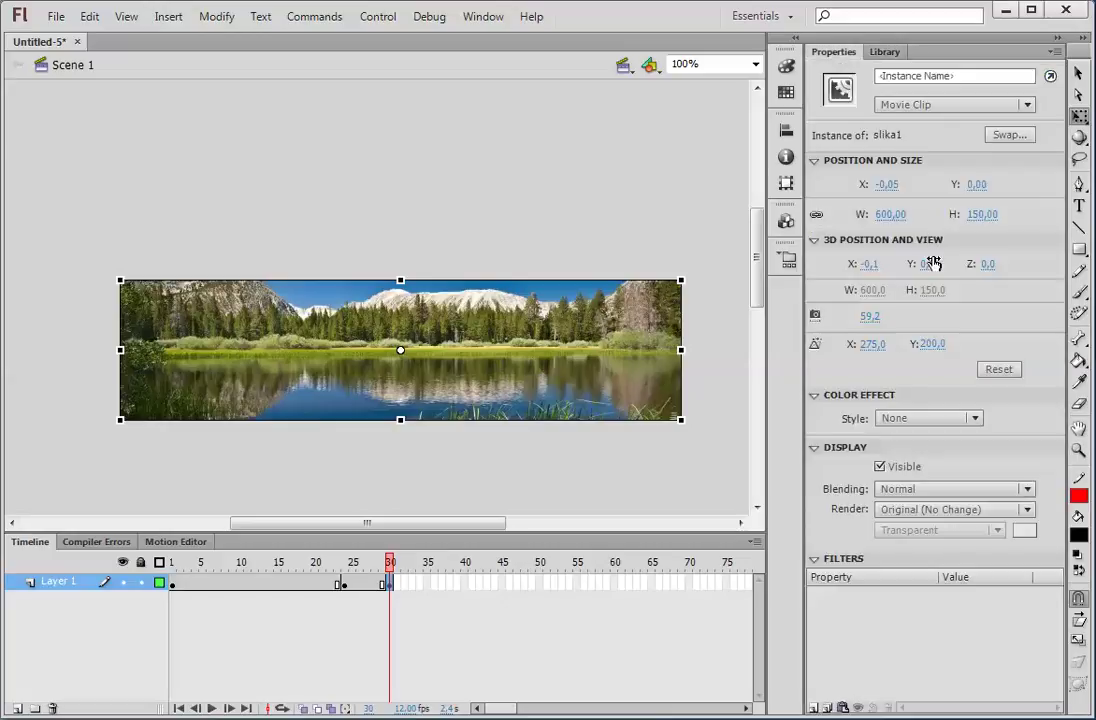
{"action": "left_click", "coordinate": [920, 419]}
{"action": "left_click", "coordinate": [942, 519]}
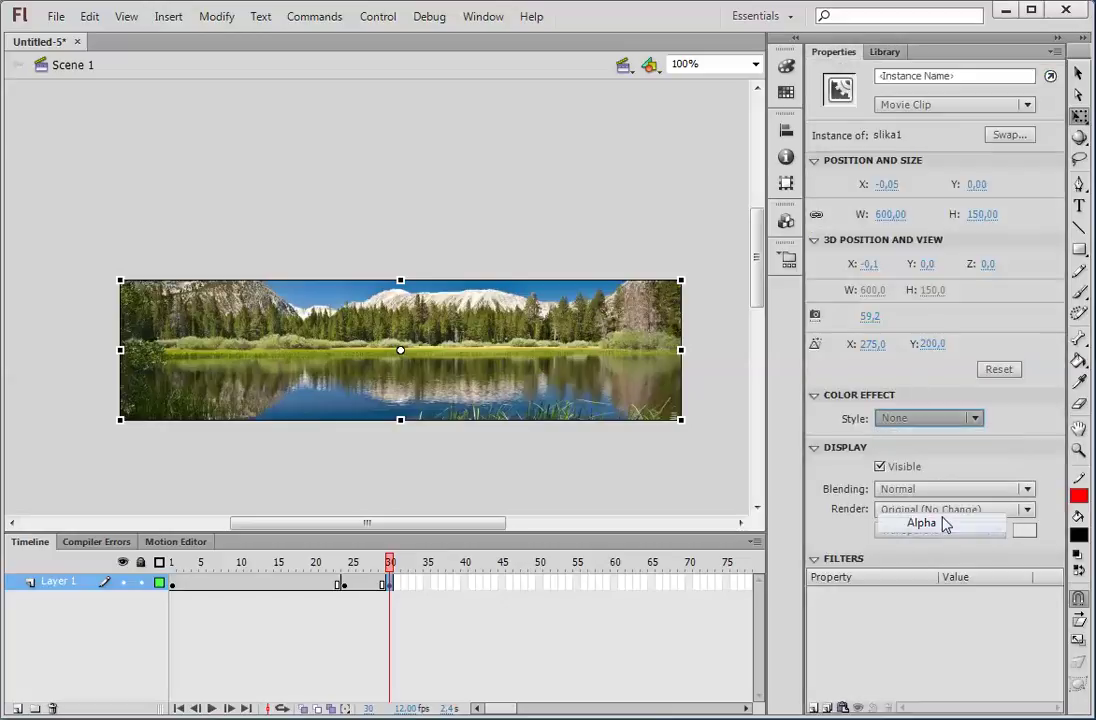
{"action": "right_click", "coordinate": [359, 586]}
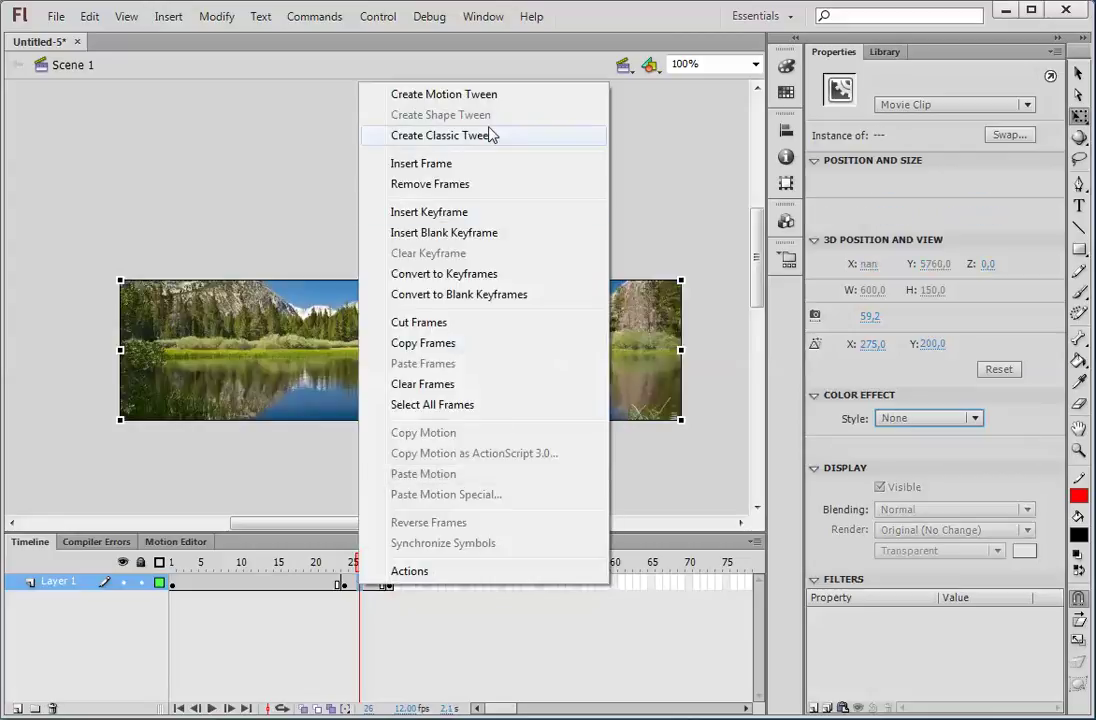
{"action": "left_click", "coordinate": [440, 135]}
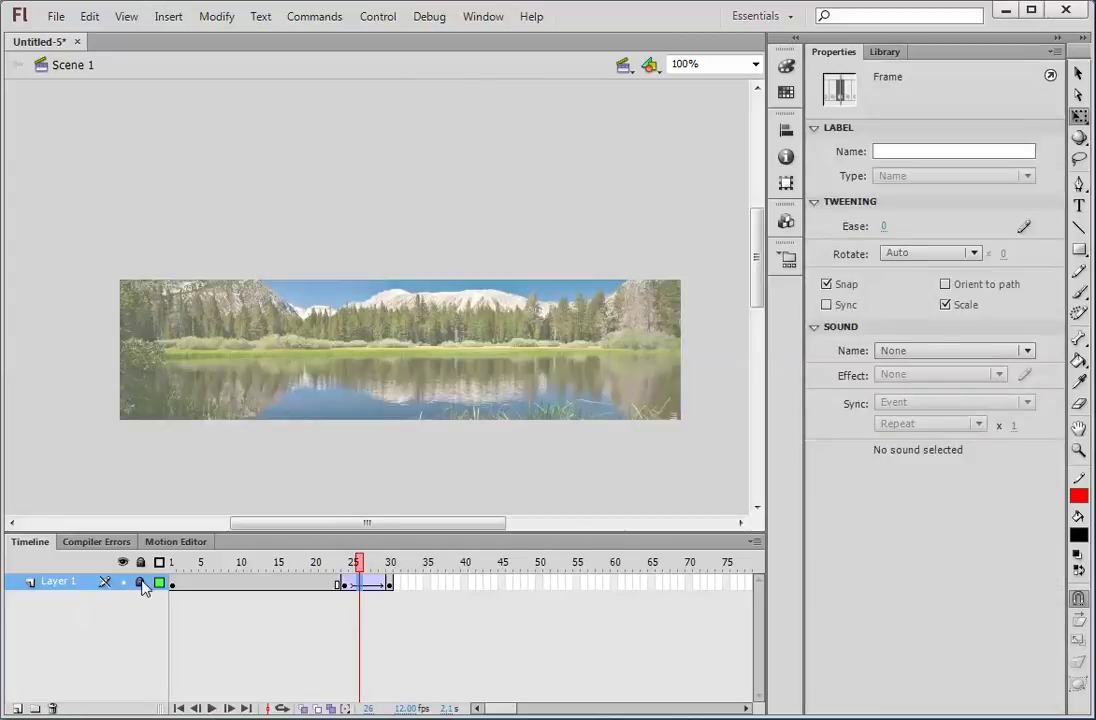
Lock Layer 1 and add a new layer above it with a keyframe at frame 24
{"action": "left_click", "coordinate": [16, 708]}
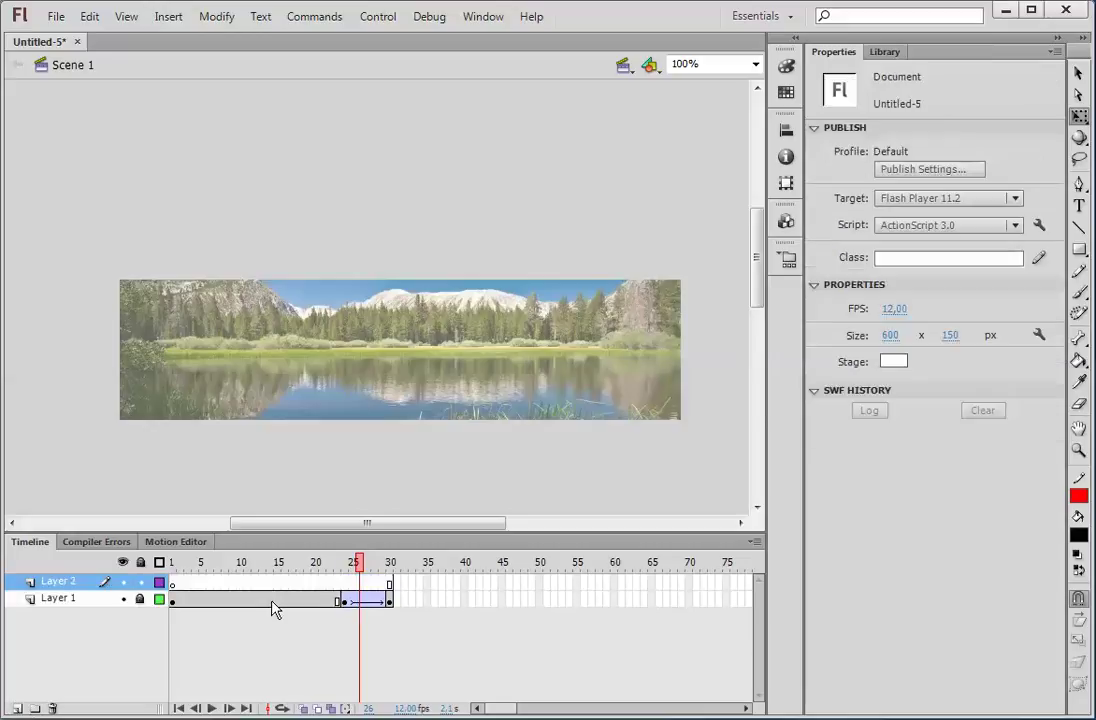
{"action": "left_click", "coordinate": [344, 582]}
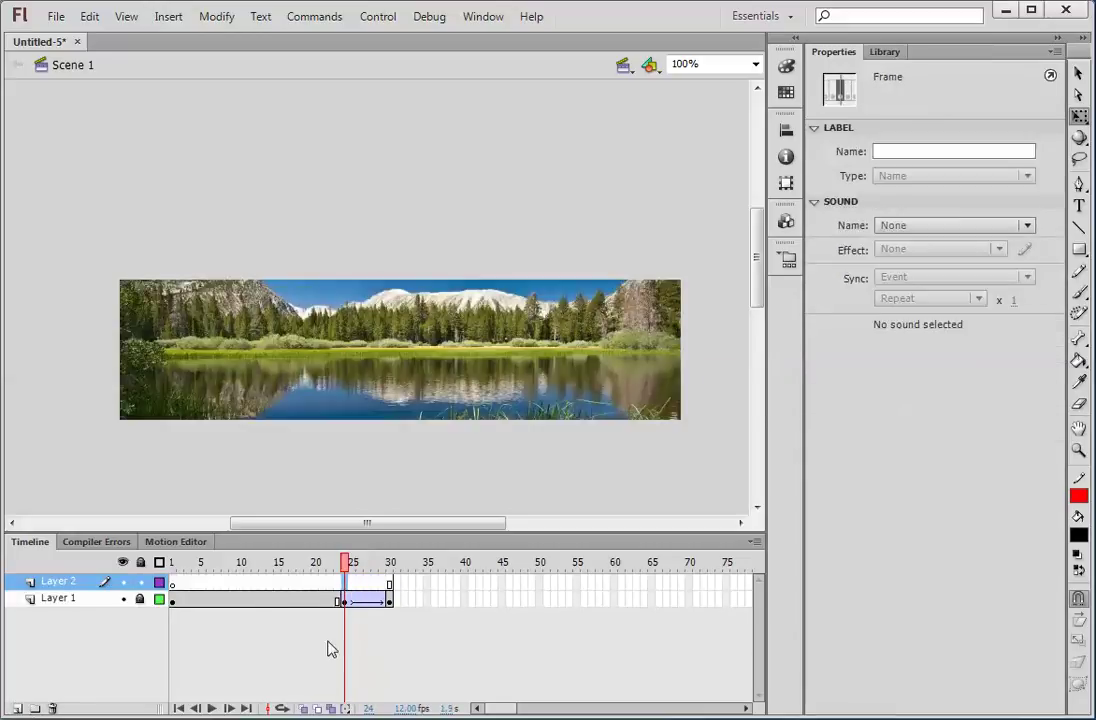
{"action": "right_click", "coordinate": [348, 584]}
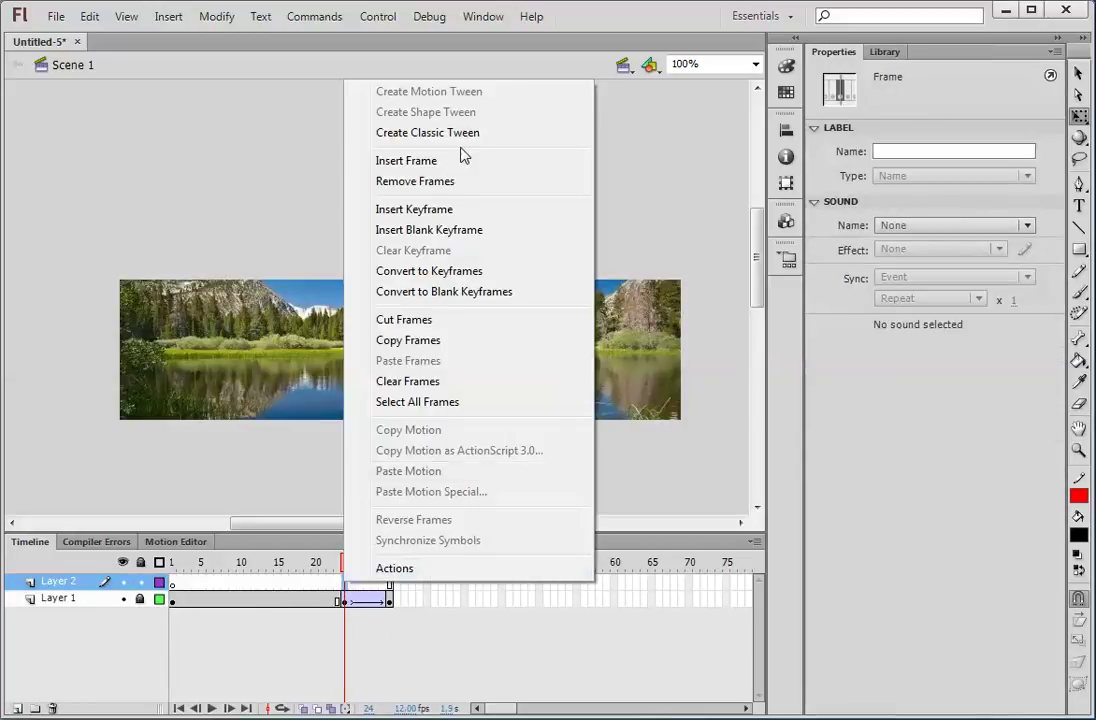
{"action": "left_click", "coordinate": [449, 210]}
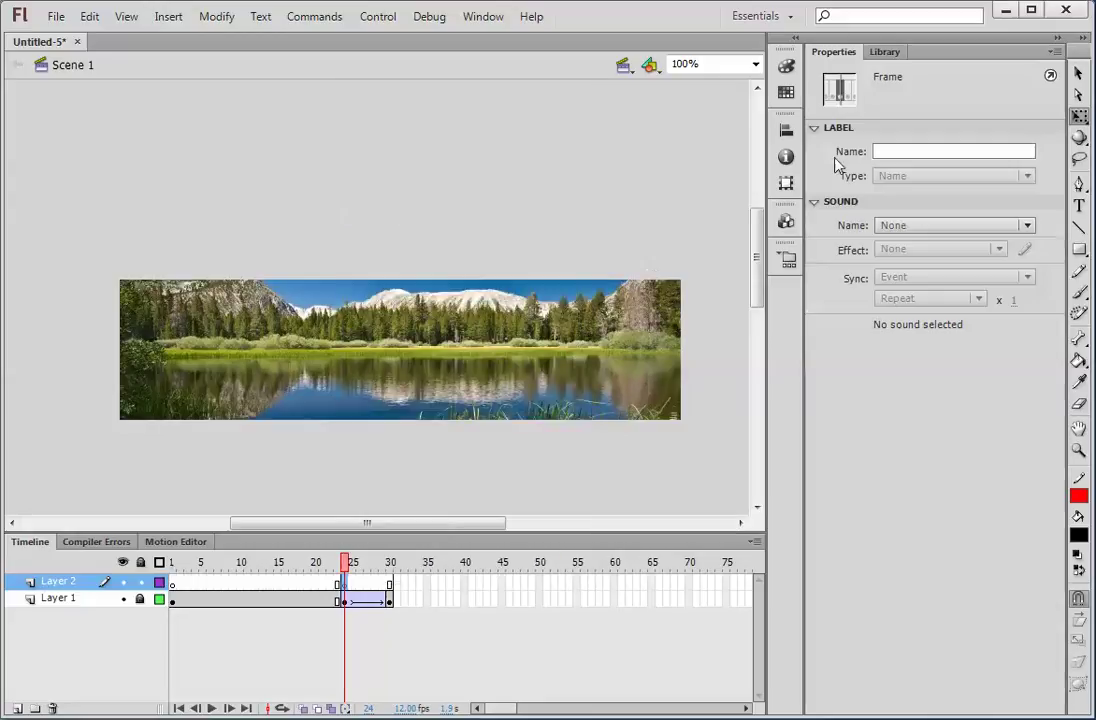
Place slika2.jpg on the upper layer at frame 24 so it exactly covers the stage
{"action": "left_click", "coordinate": [884, 52]}
{"action": "left_click_drag", "start_coordinate": [862, 305], "coordinate": [404, 356]}
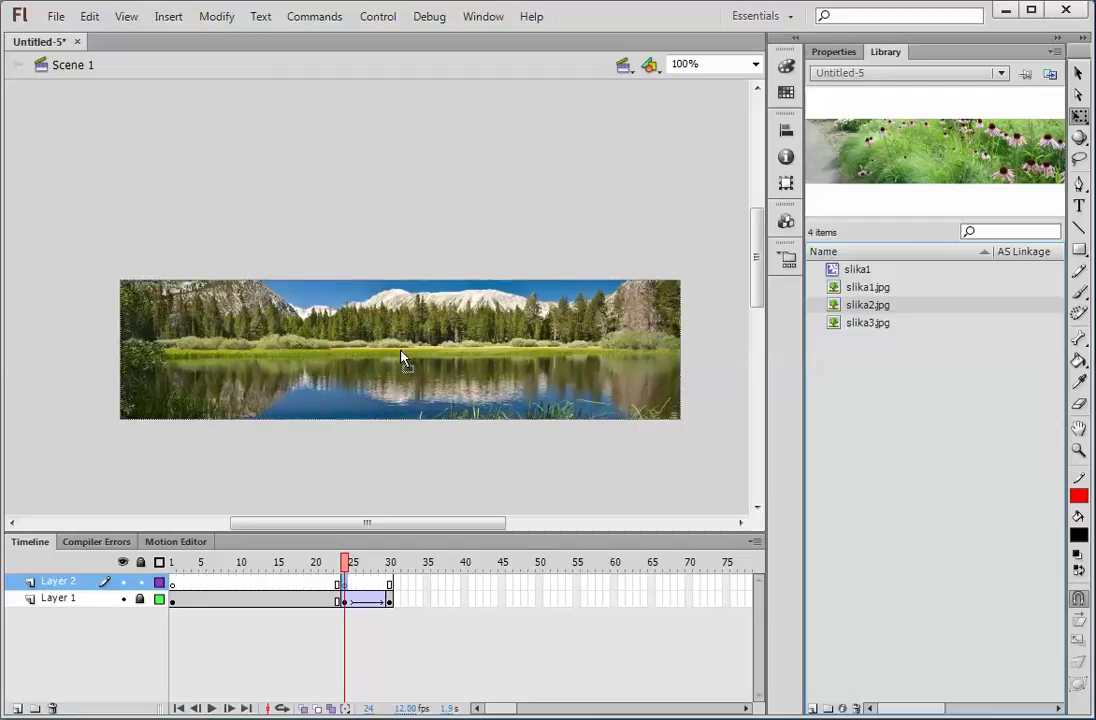
{"action": "left_click_drag", "start_coordinate": [404, 356], "coordinate": [406, 358]}
{"action": "left_click", "coordinate": [535, 471]}
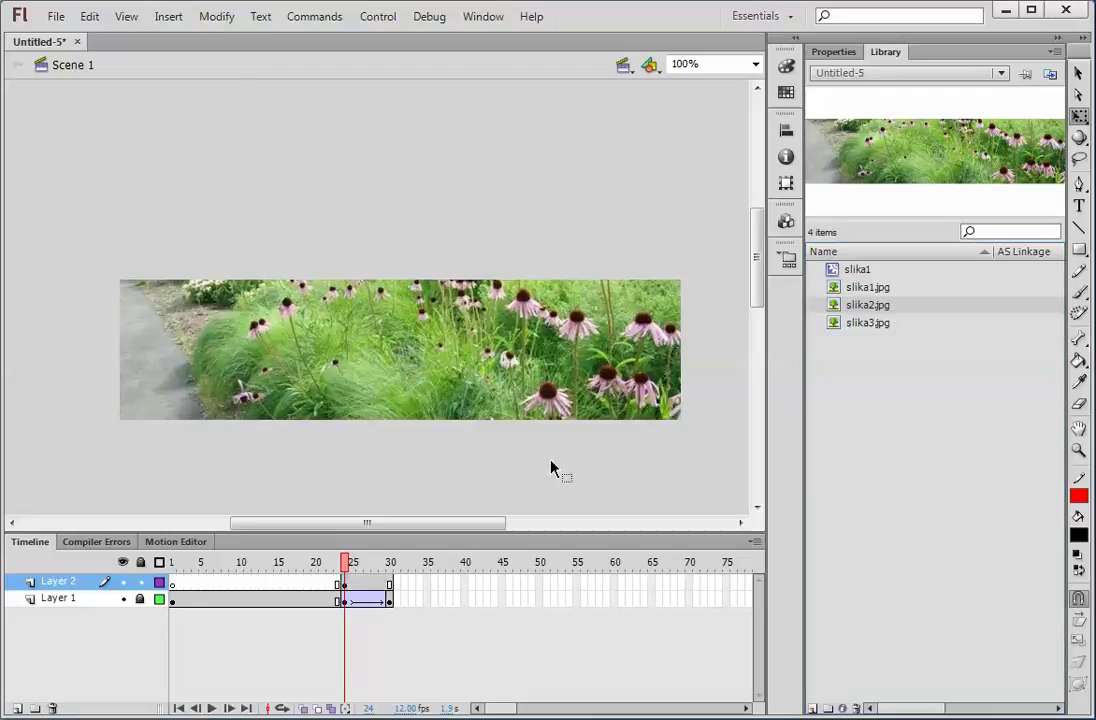
Convert the flower picture on the stage to a movie clip symbol named slika2
{"action": "left_click", "coordinate": [477, 390]}
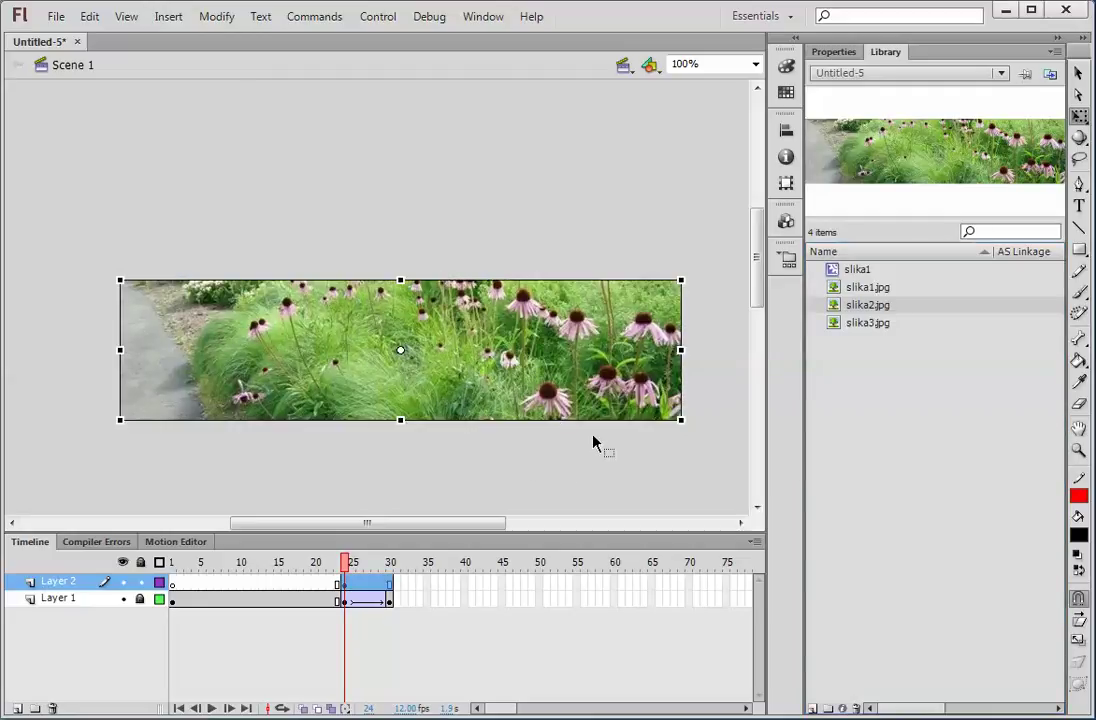
{"action": "key", "text": "F8"}
{"action": "type", "text": "slika2"}
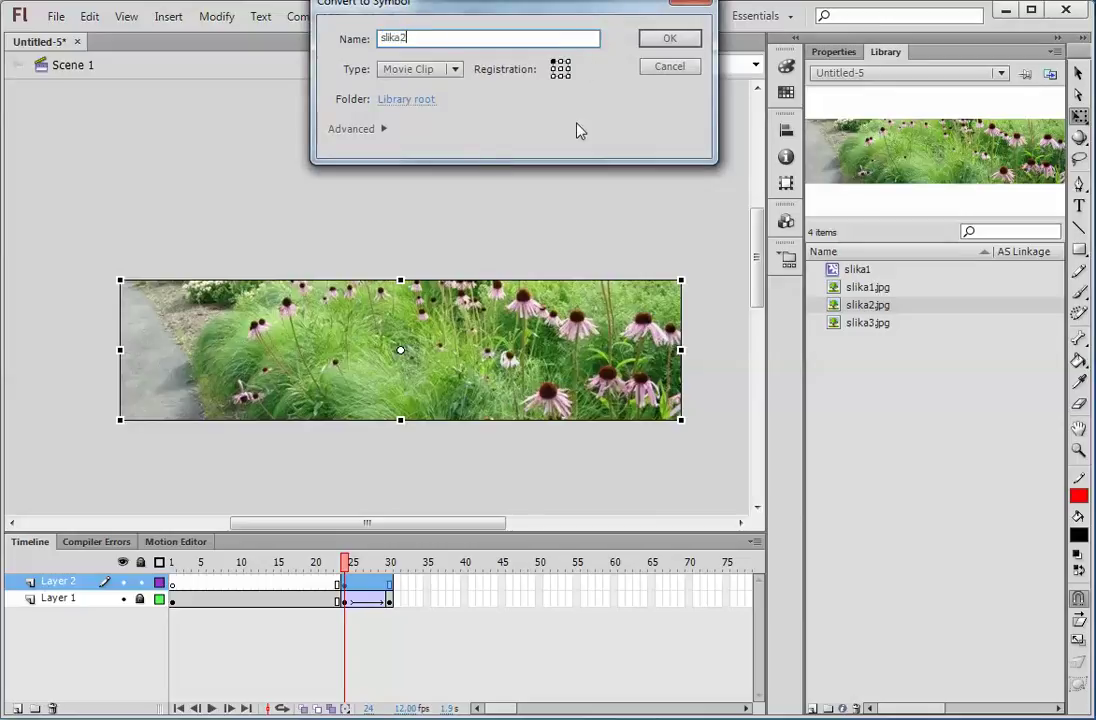
{"action": "left_click", "coordinate": [422, 70]}
{"action": "left_click", "coordinate": [430, 94]}
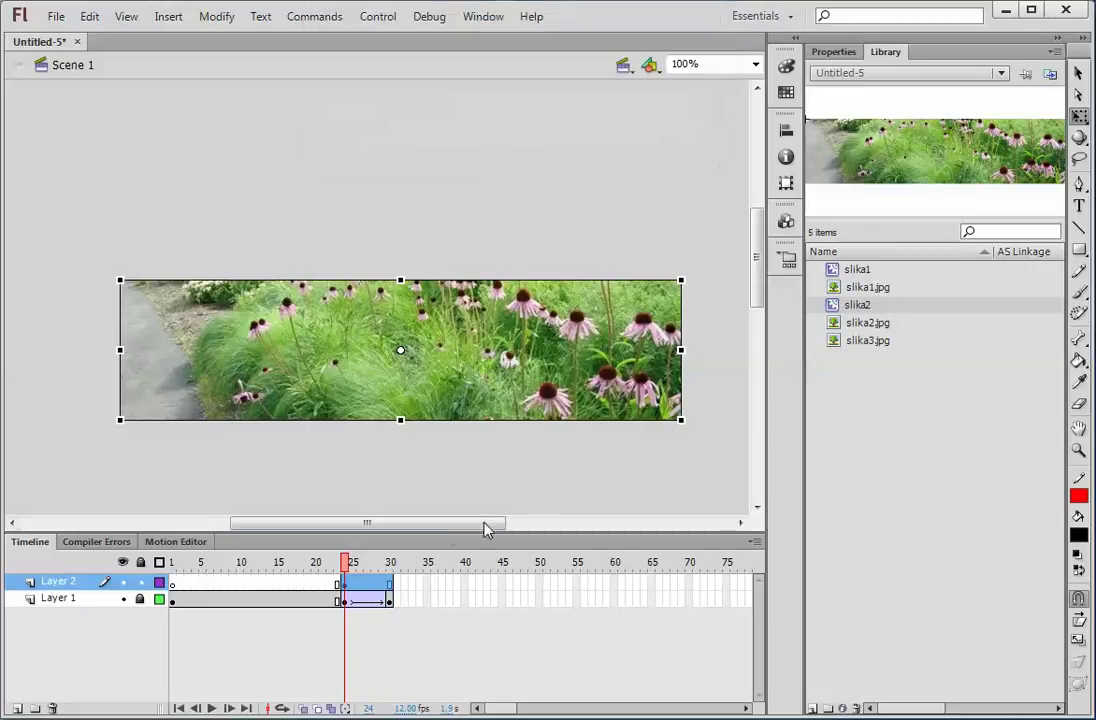
Insert a keyframe at frame 30 of Layer 2
{"action": "right_click", "coordinate": [391, 597]}
{"action": "left_click", "coordinate": [472, 213]}
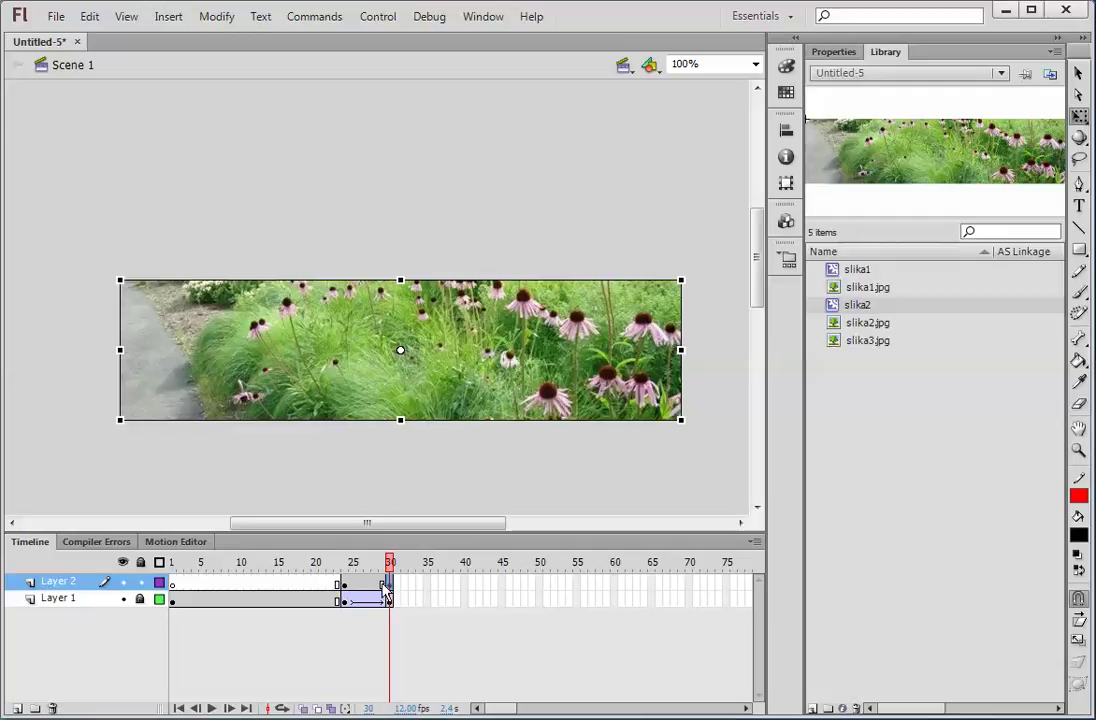
Set slika2 to 0% alpha at frame 24 and create a classic tween between frames 24 and 30 of Layer 2
{"action": "left_click", "coordinate": [341, 586]}
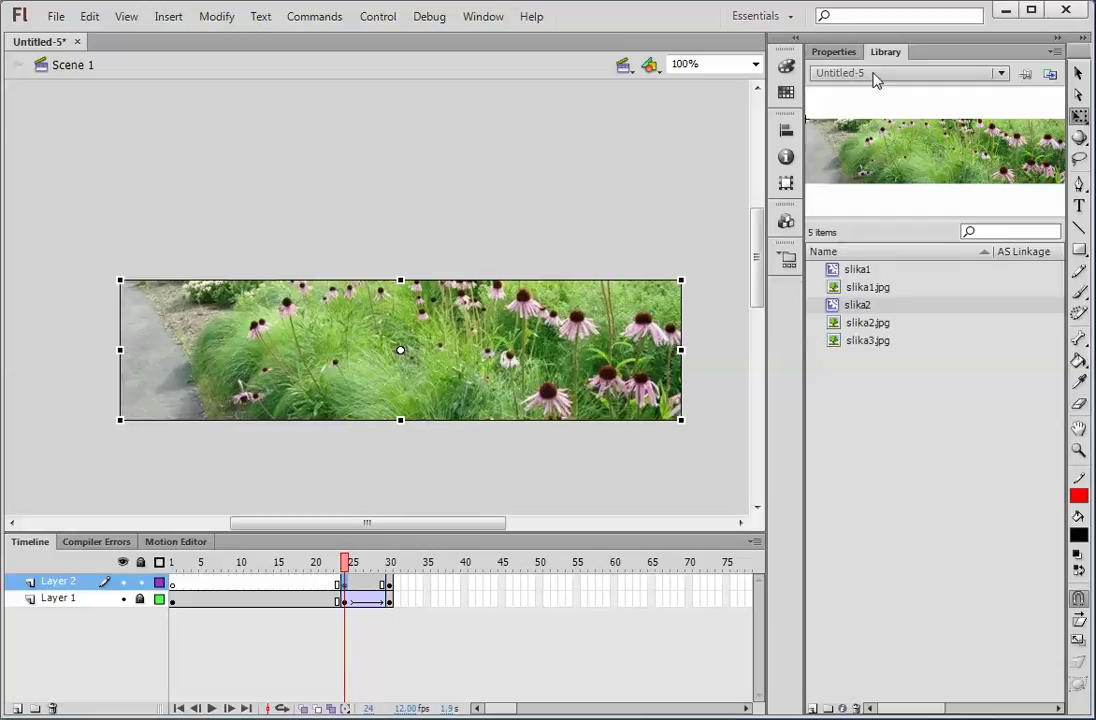
{"action": "left_click", "coordinate": [836, 52]}
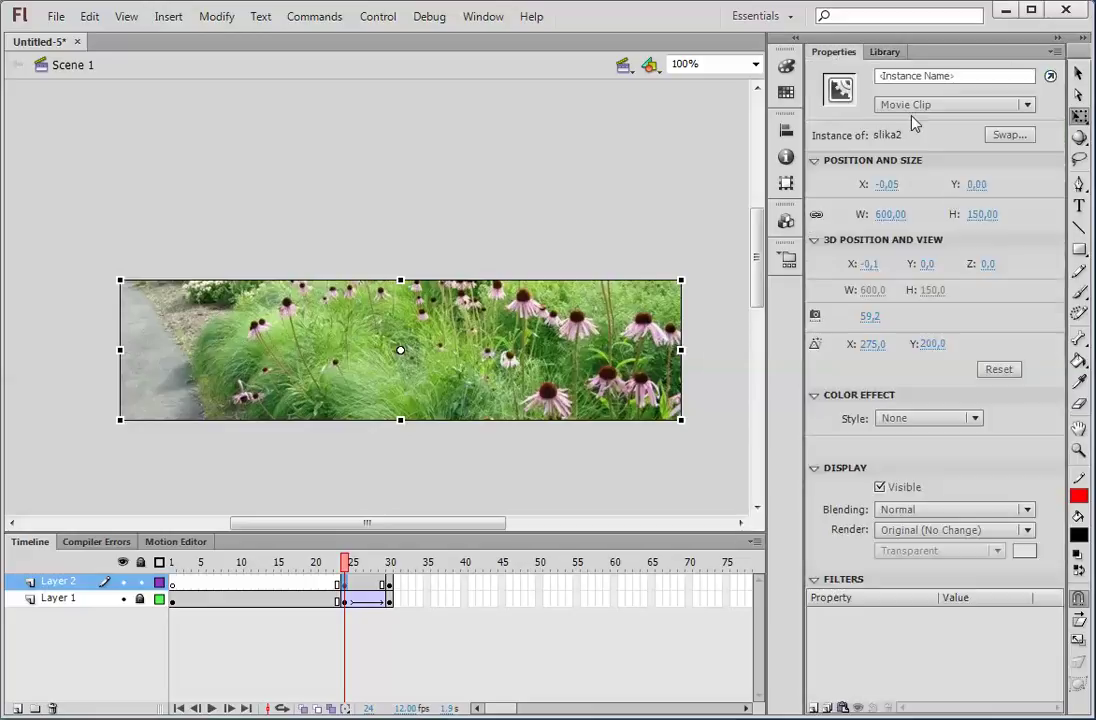
{"action": "left_click", "coordinate": [926, 419]}
{"action": "left_click", "coordinate": [937, 521]}
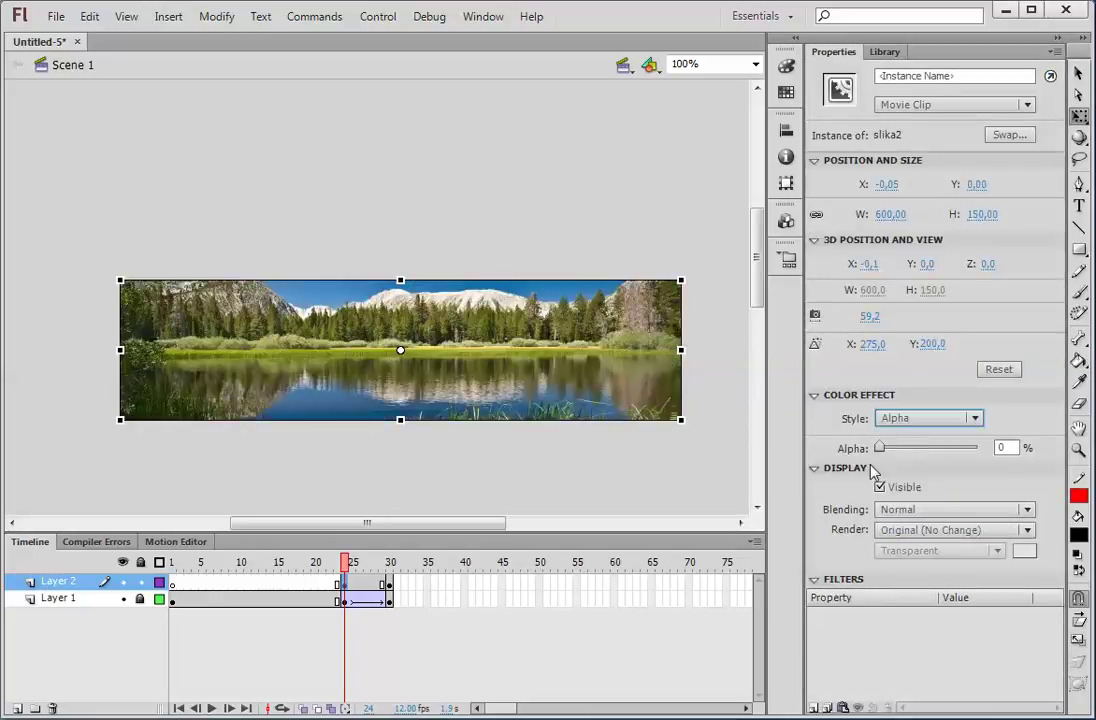
{"action": "right_click", "coordinate": [367, 591]}
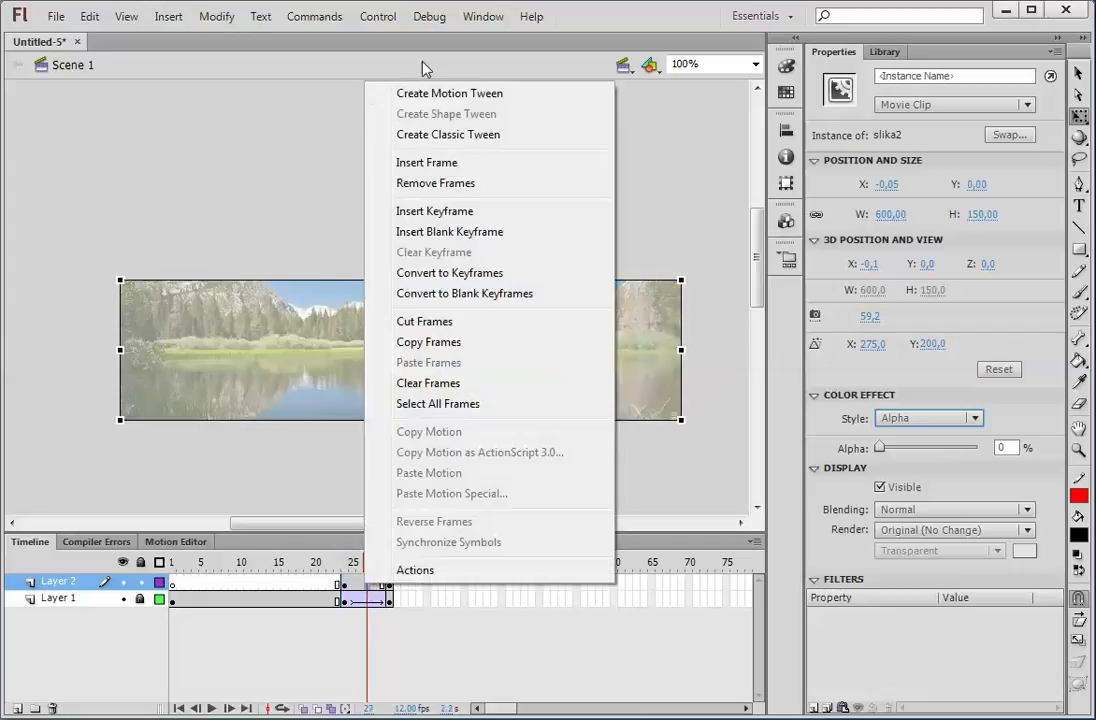
{"action": "left_click", "coordinate": [436, 138]}
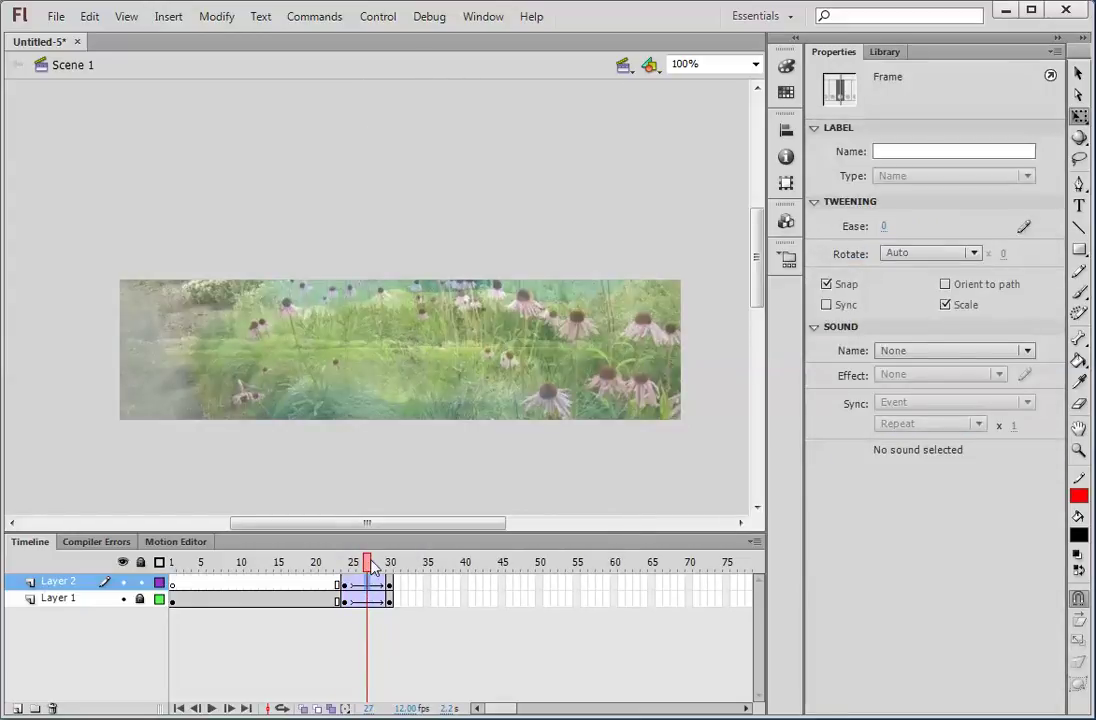
Insert keyframes at frames 54 and 60 of Layer 2
{"action": "right_click", "coordinate": [569, 583]}
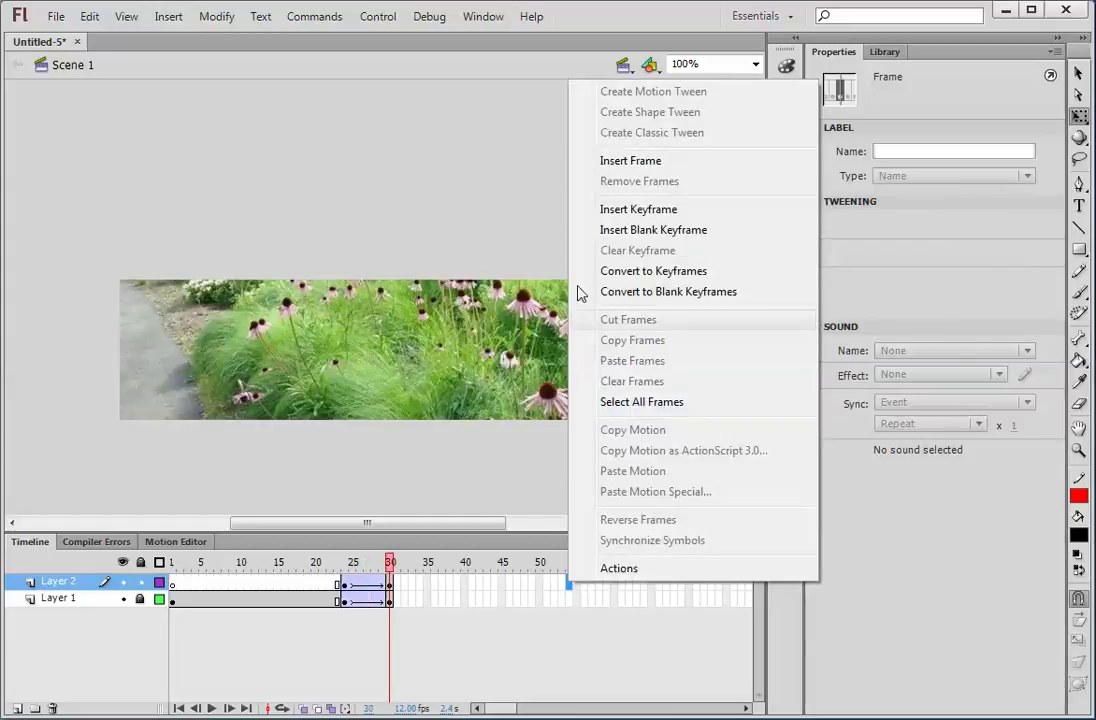
{"action": "left_click", "coordinate": [636, 212]}
{"action": "mouse_move", "coordinate": [572, 569]}
{"action": "left_mouse_down"}
{"action": "mouse_move", "coordinate": [298, 568]}
{"action": "mouse_move", "coordinate": [580, 575]}
{"action": "left_mouse_up"}
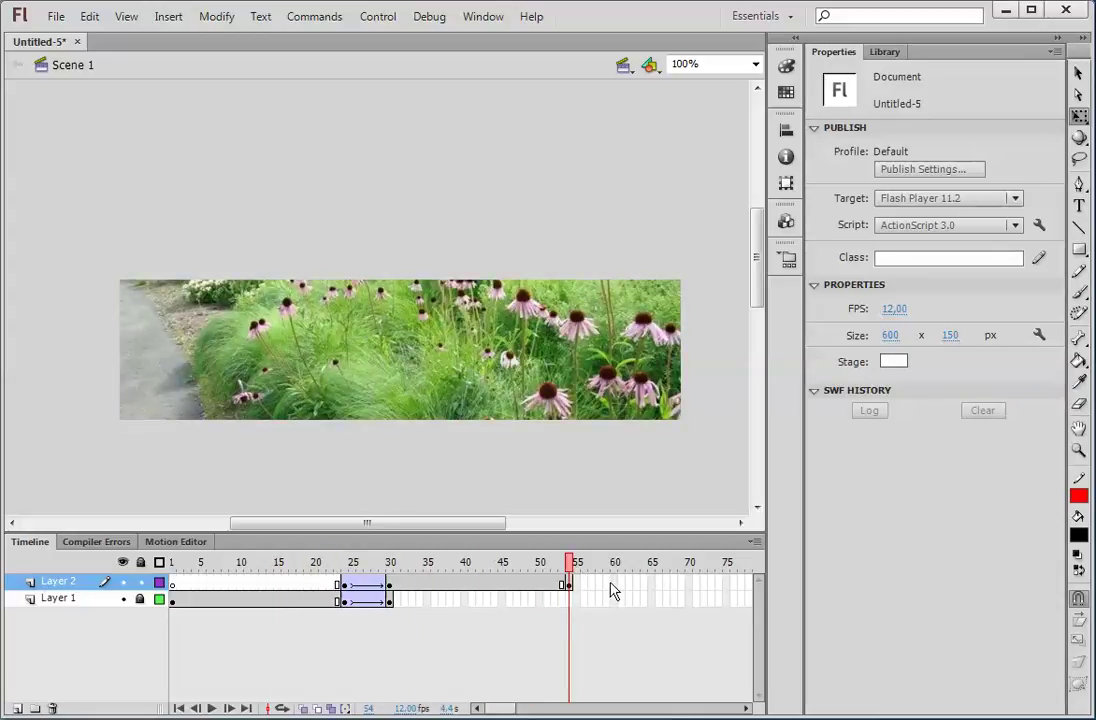
{"action": "right_click", "coordinate": [613, 588]}
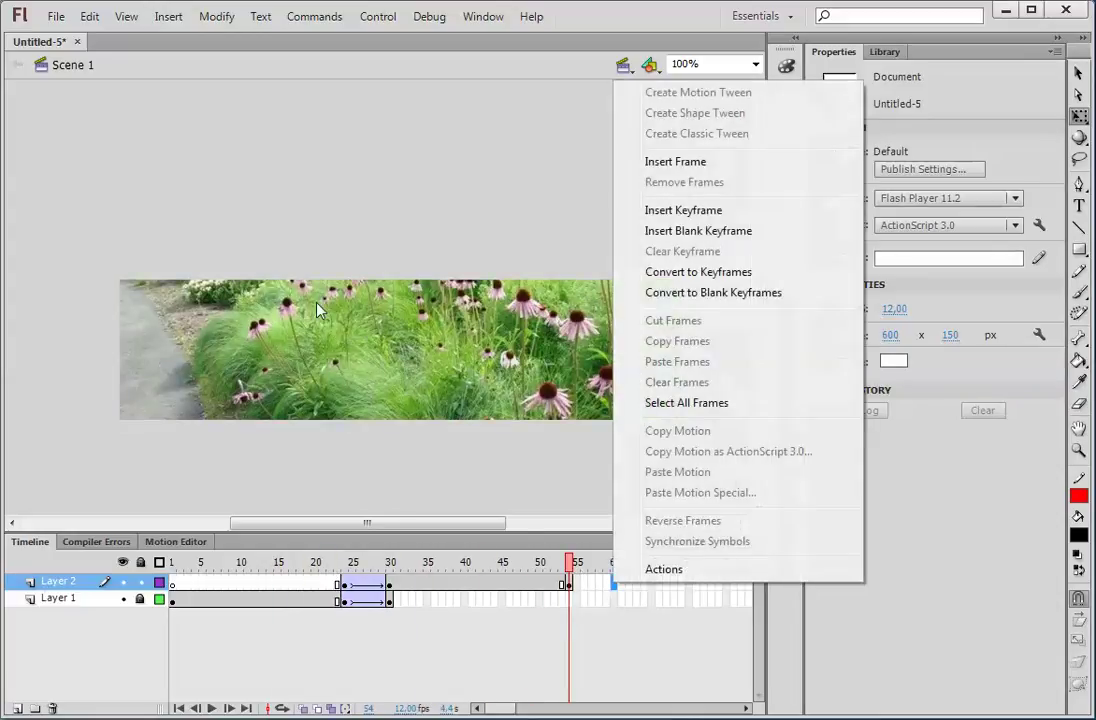
{"action": "left_click", "coordinate": [632, 212]}
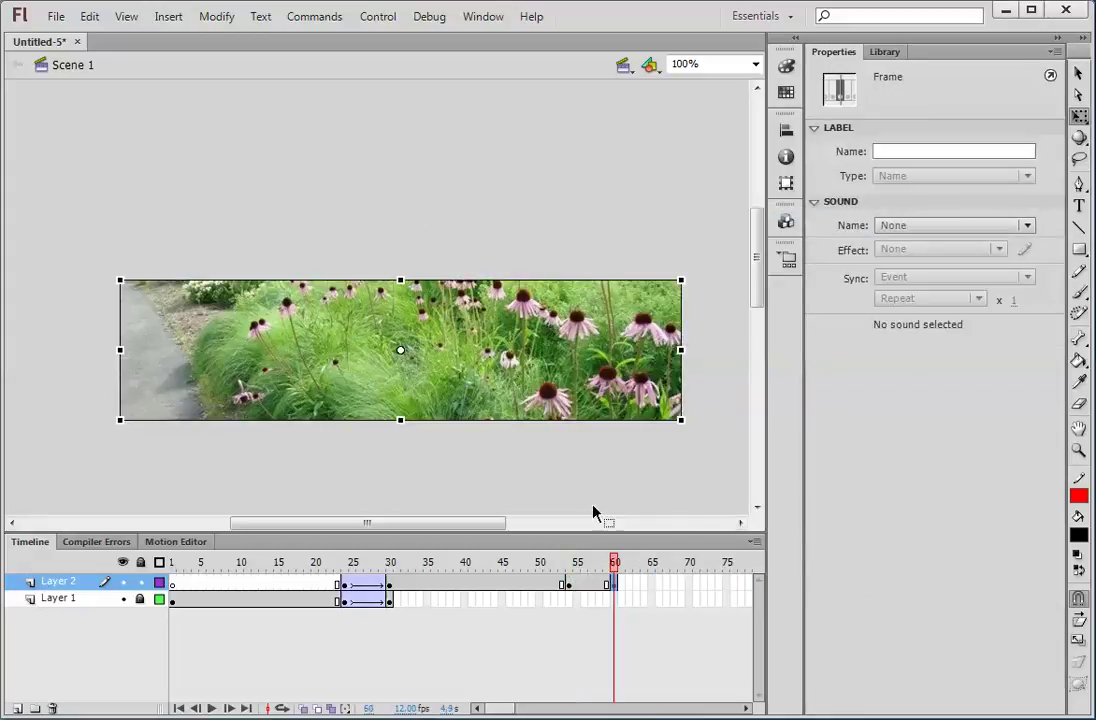
Set slika2 to 0% alpha at frame 60 and create a classic tween between frames 54 and 60 of Layer 2
{"action": "left_click", "coordinate": [570, 355]}
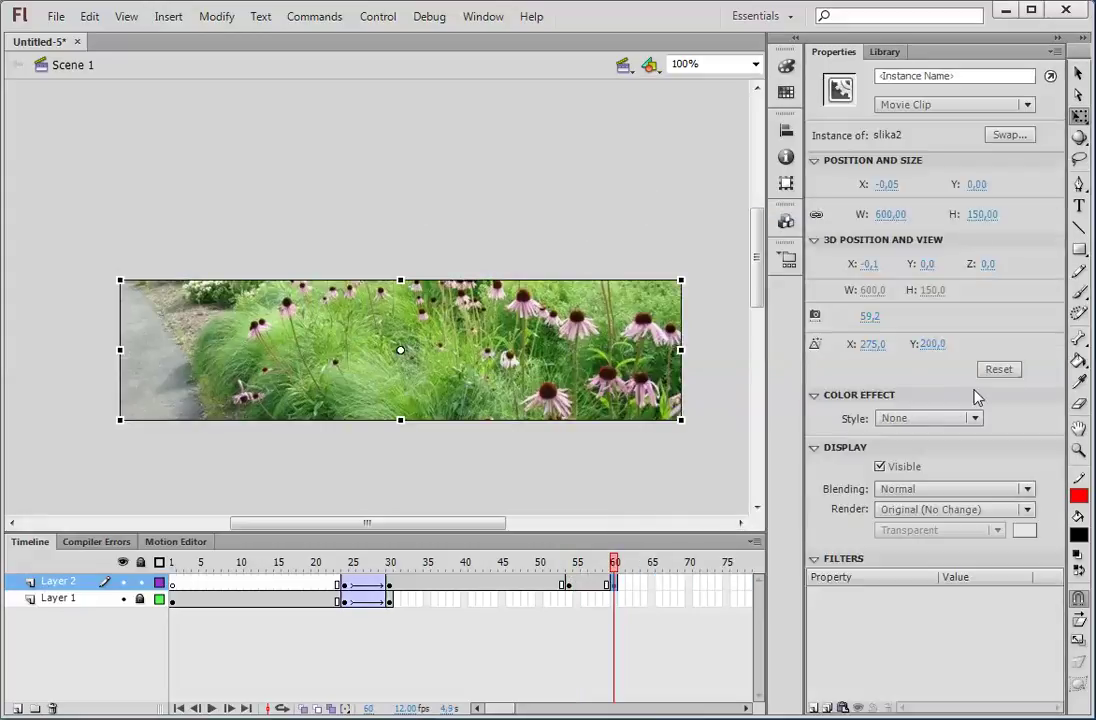
{"action": "left_click", "coordinate": [944, 420]}
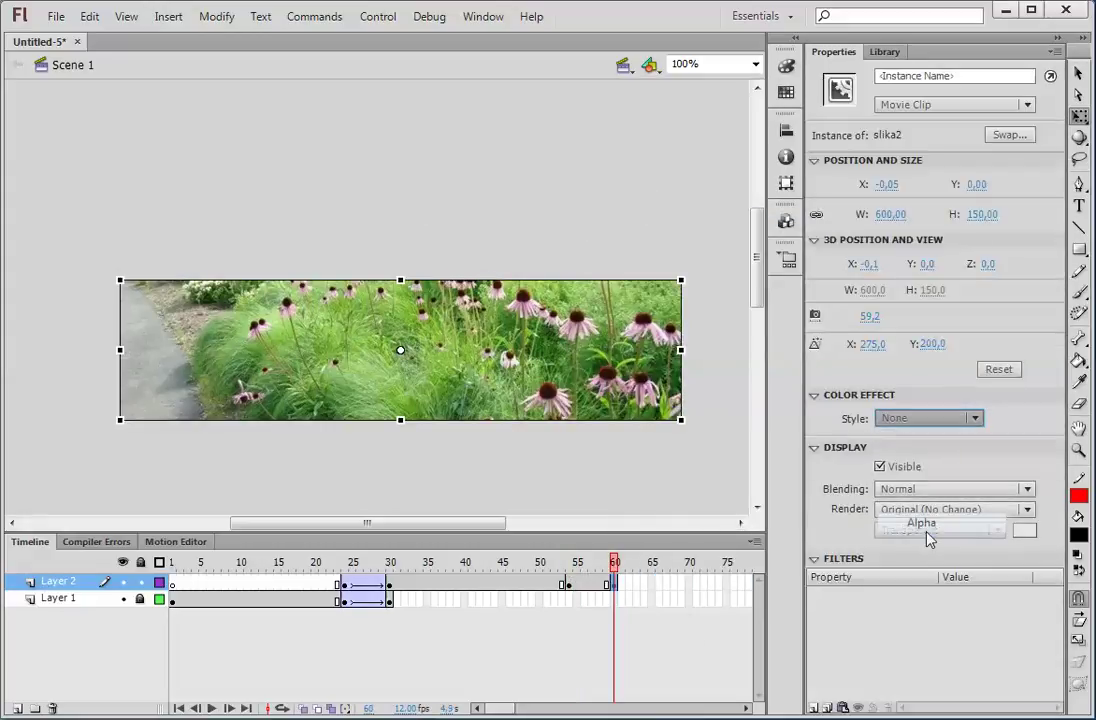
{"action": "left_click", "coordinate": [940, 527]}
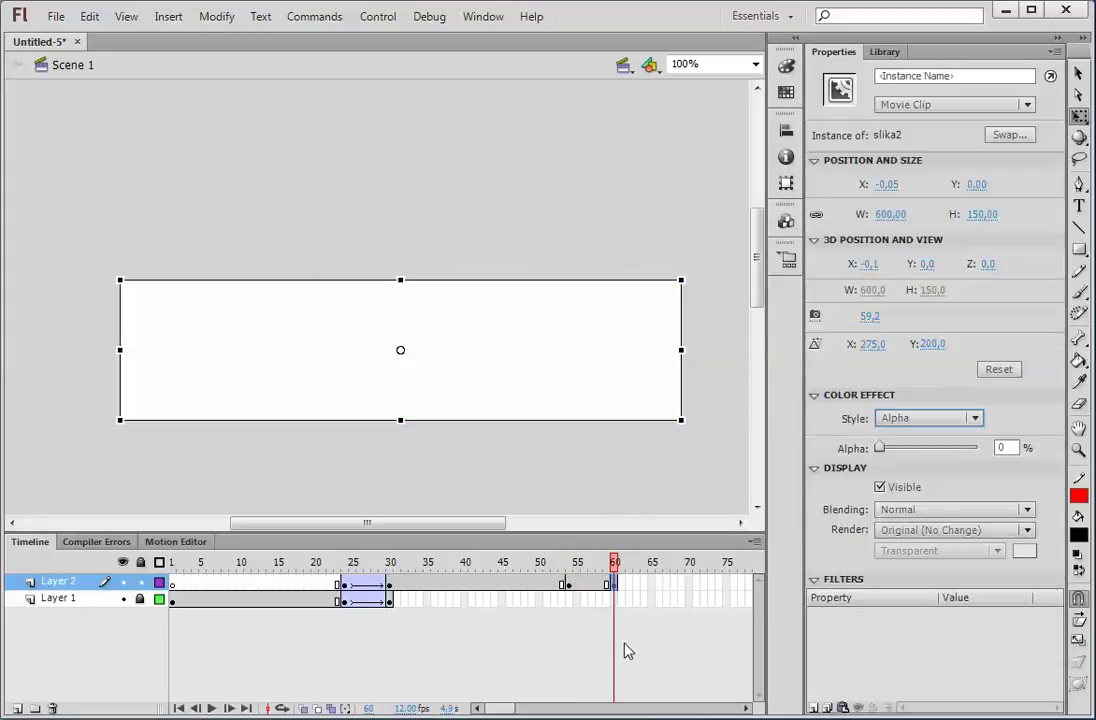
{"action": "right_click", "coordinate": [594, 587]}
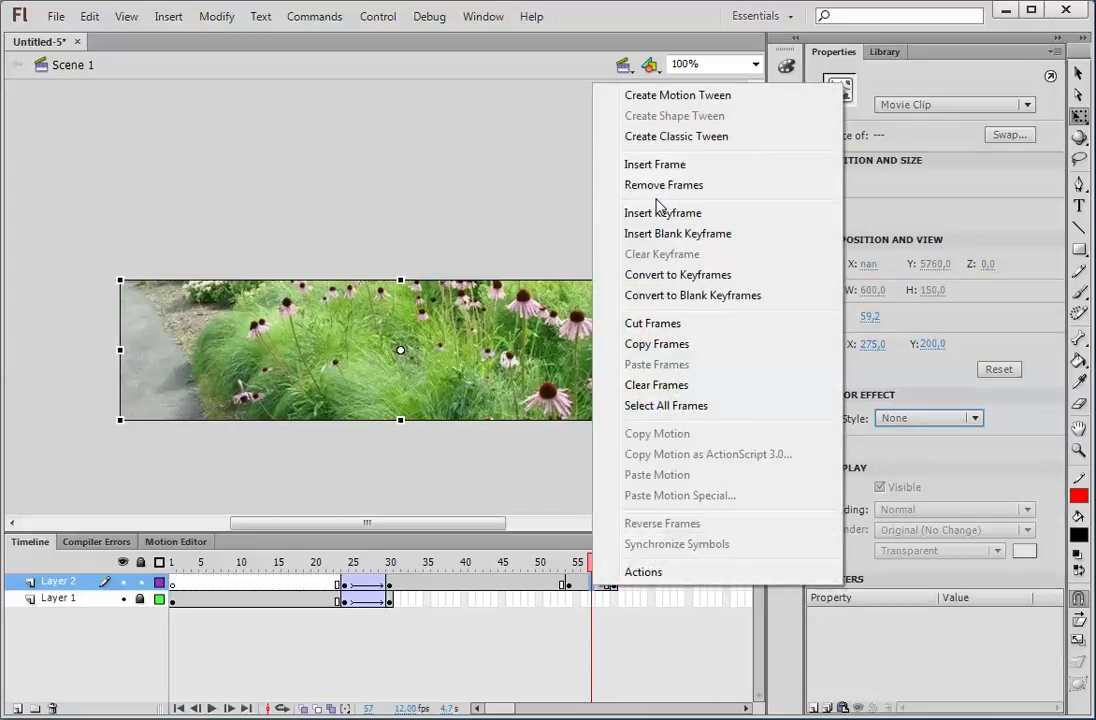
{"action": "left_click", "coordinate": [645, 137]}
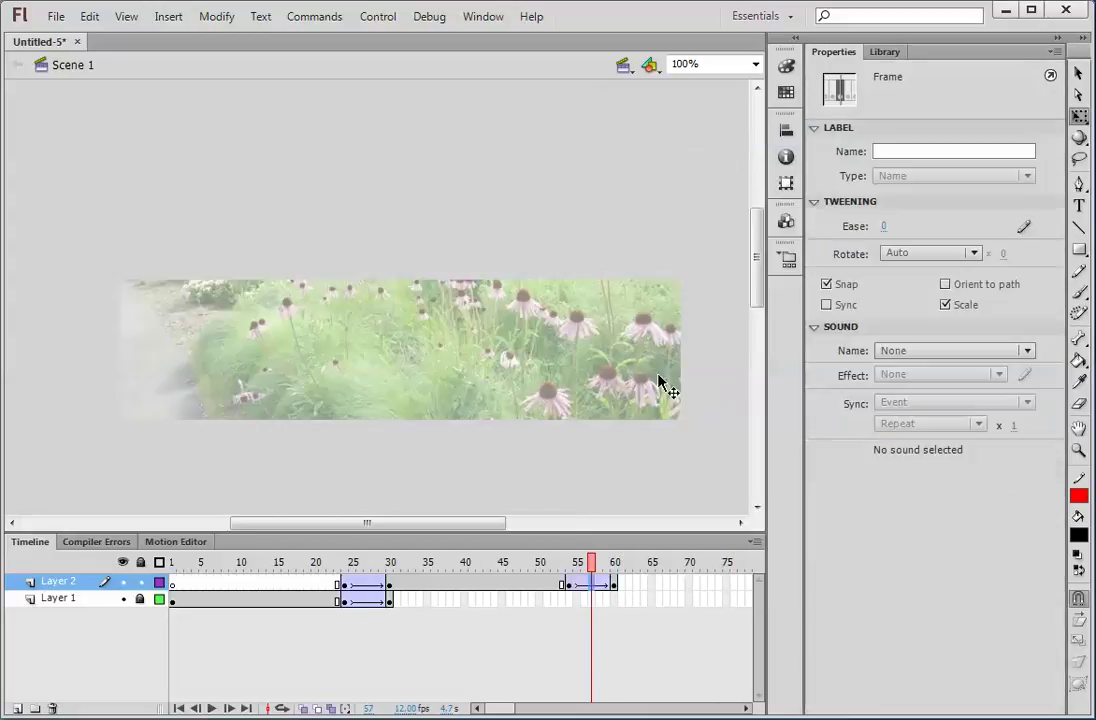
Lock Layer 2 and add a new layer above it with a keyframe at frame 54
{"action": "left_click", "coordinate": [141, 582]}
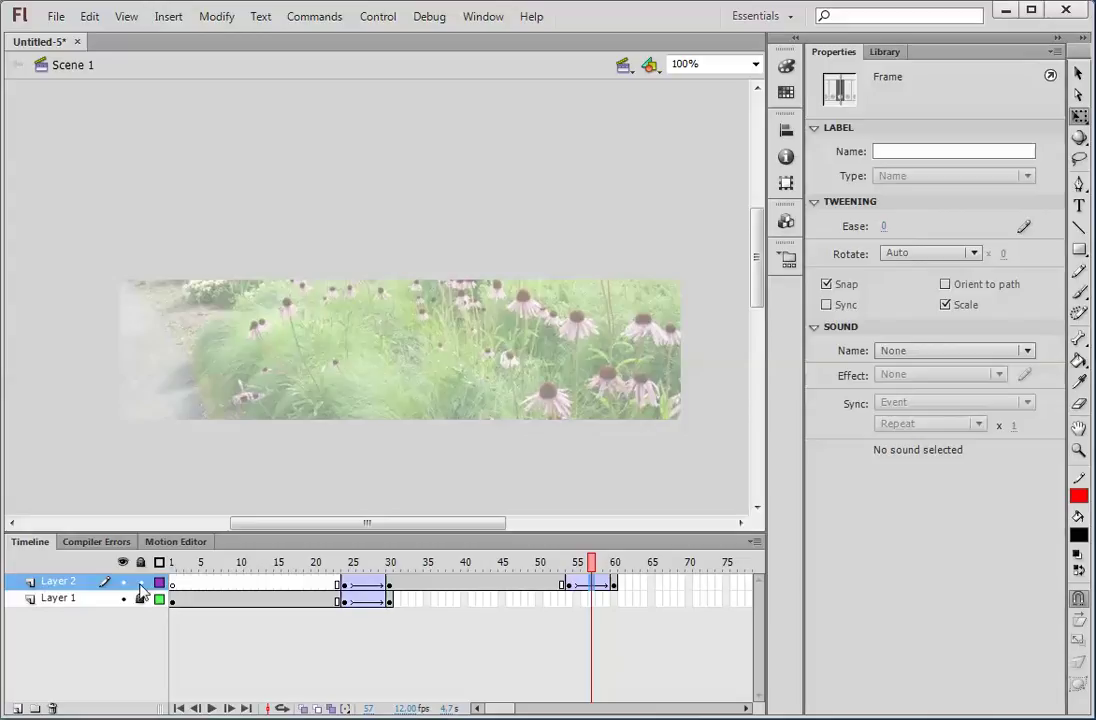
{"action": "left_click", "coordinate": [17, 708]}
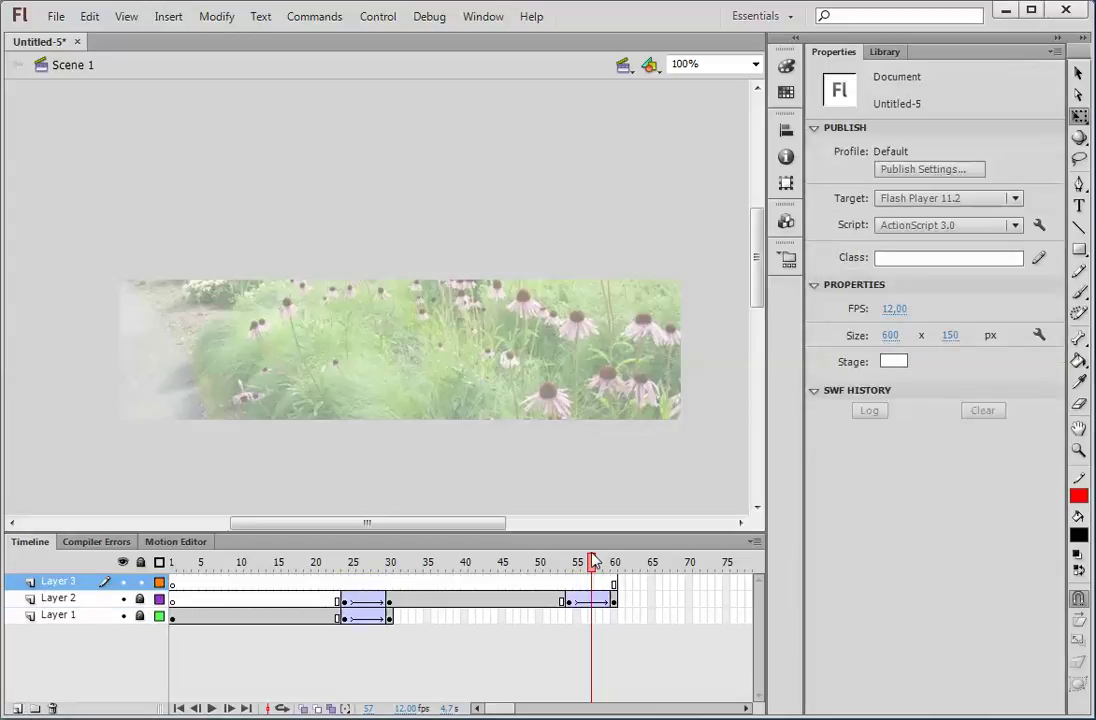
{"action": "left_click_drag", "start_coordinate": [594, 563], "coordinate": [570, 563]}
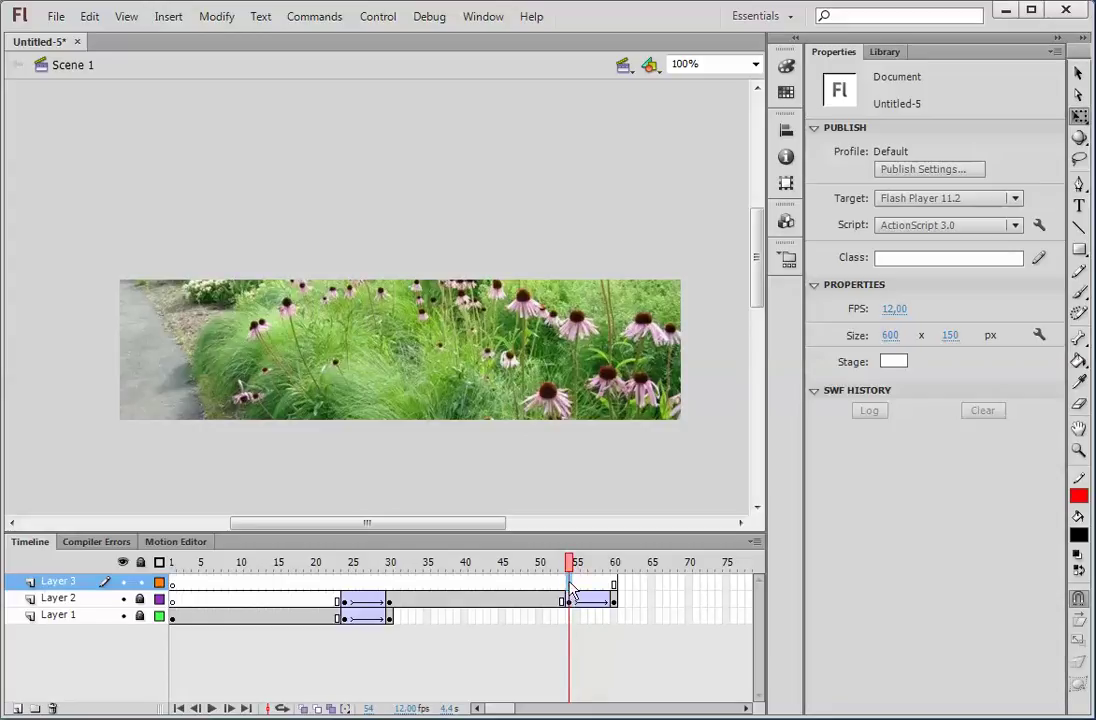
{"action": "right_click", "coordinate": [569, 584]}
{"action": "left_click", "coordinate": [648, 208]}
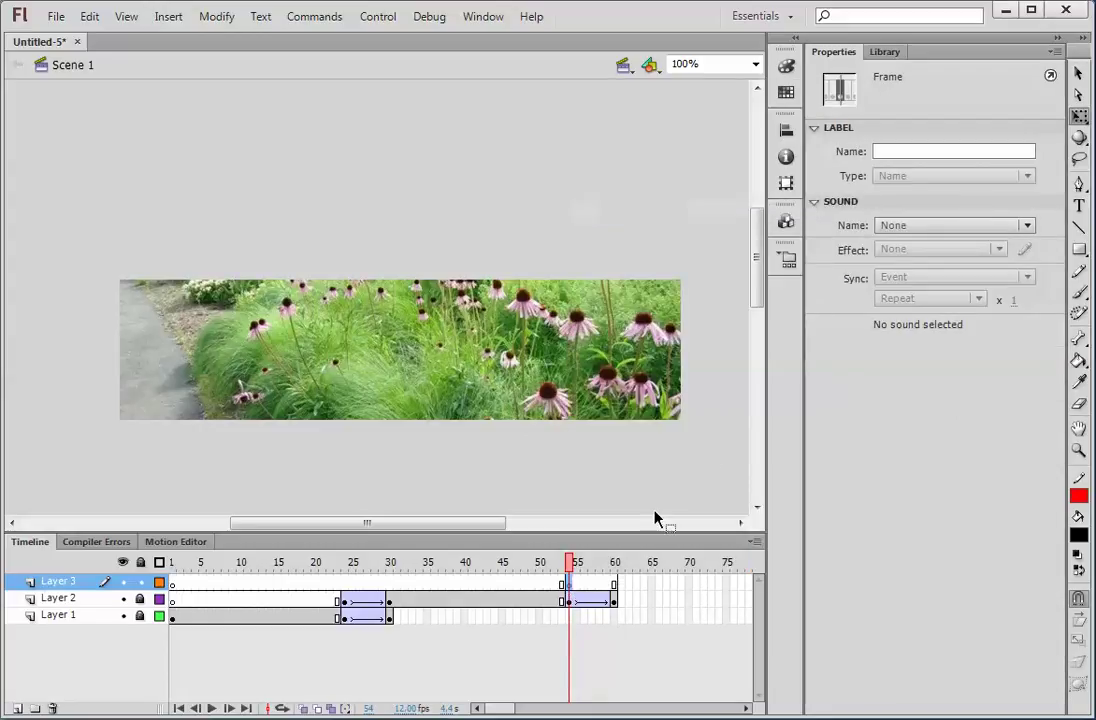
Place slika3.jpg on Layer 3 at frame 54 and align it so it exactly covers the stage
{"action": "left_click", "coordinate": [880, 52]}
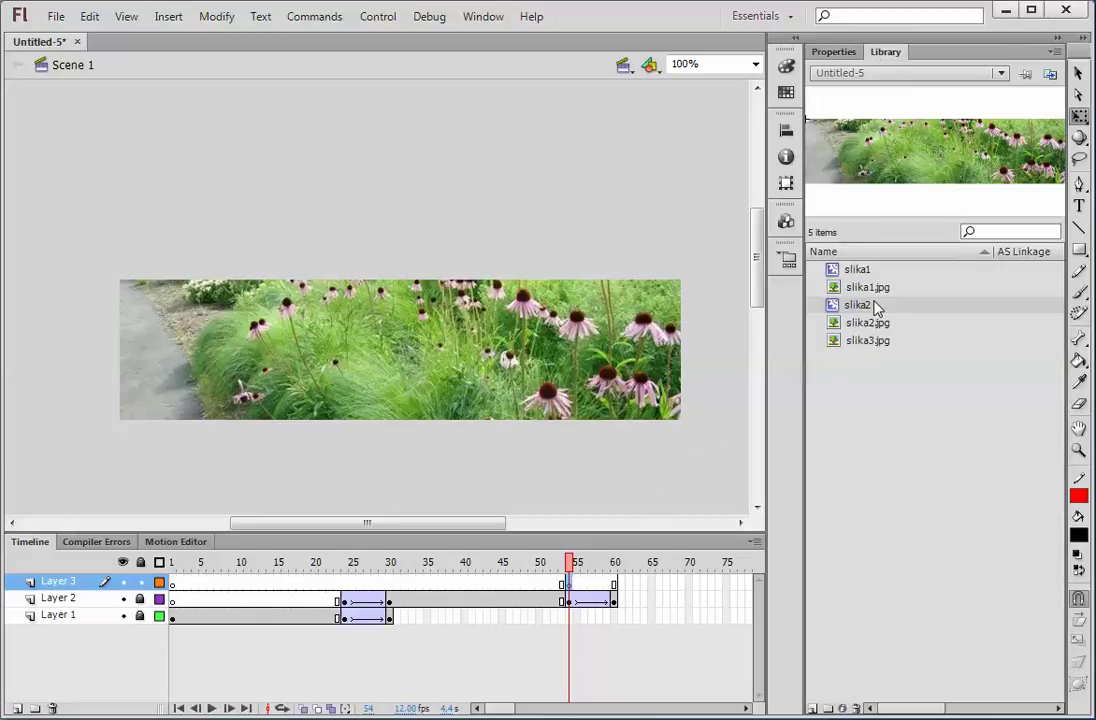
{"action": "left_click_drag", "start_coordinate": [855, 341], "coordinate": [400, 355]}
{"action": "left_click", "coordinate": [518, 466]}
{"action": "left_click", "coordinate": [630, 400]}
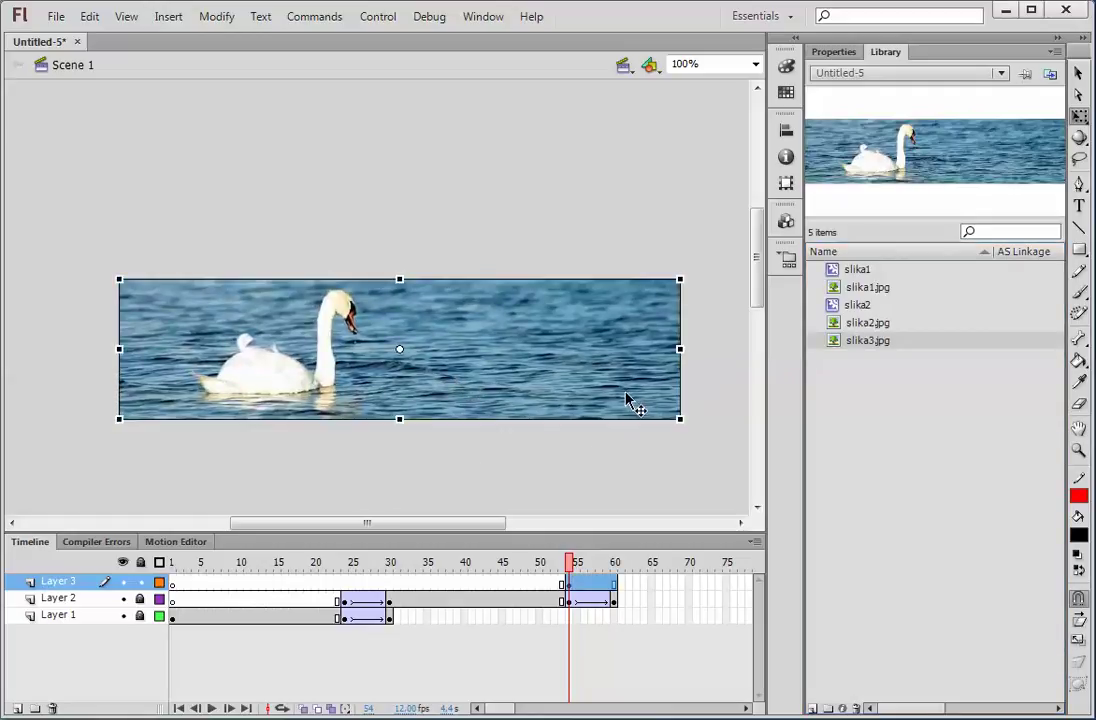
{"action": "left_click", "coordinate": [648, 507]}
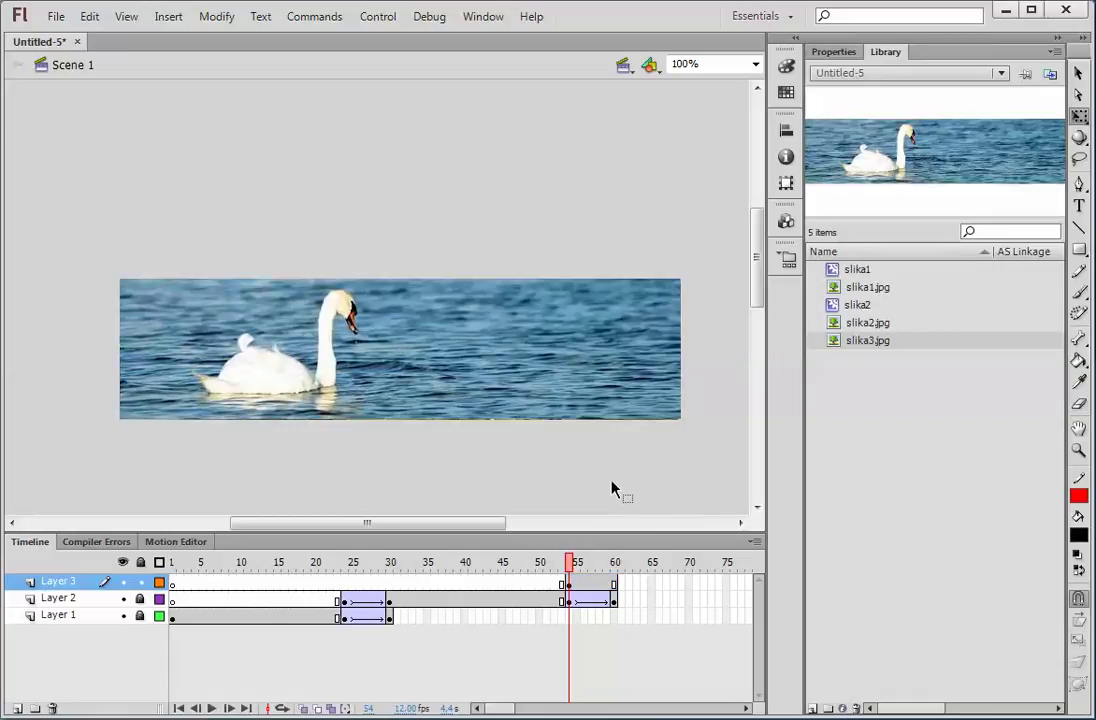
{"action": "left_click", "coordinate": [617, 403]}
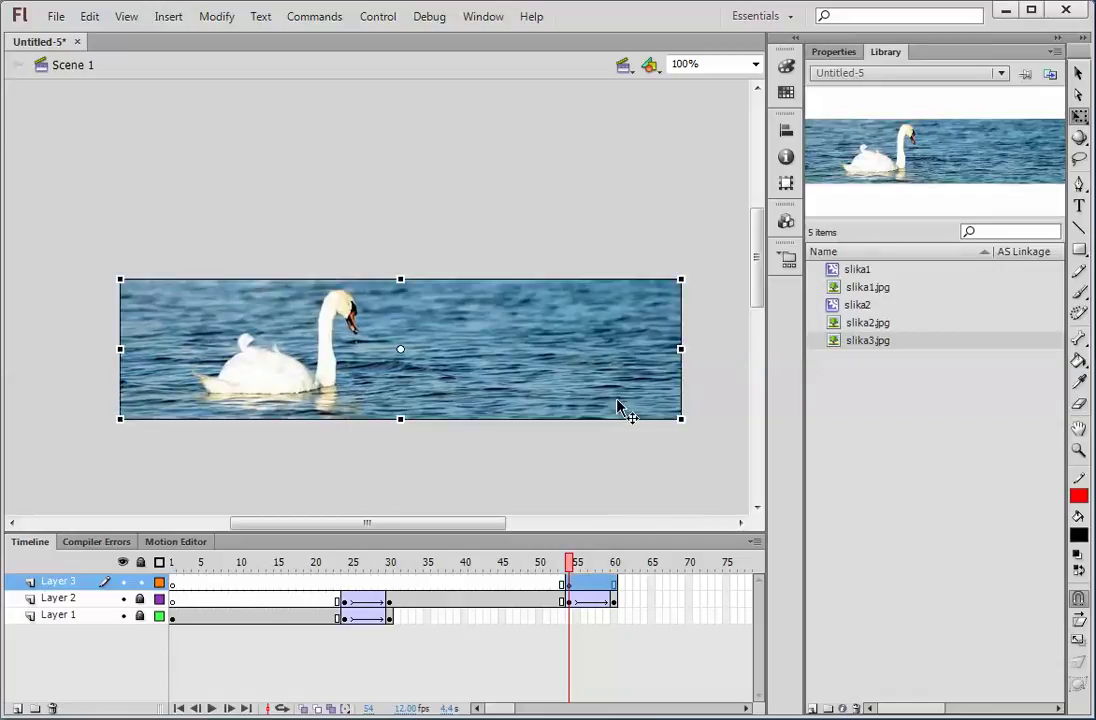
{"action": "left_click", "coordinate": [616, 489]}
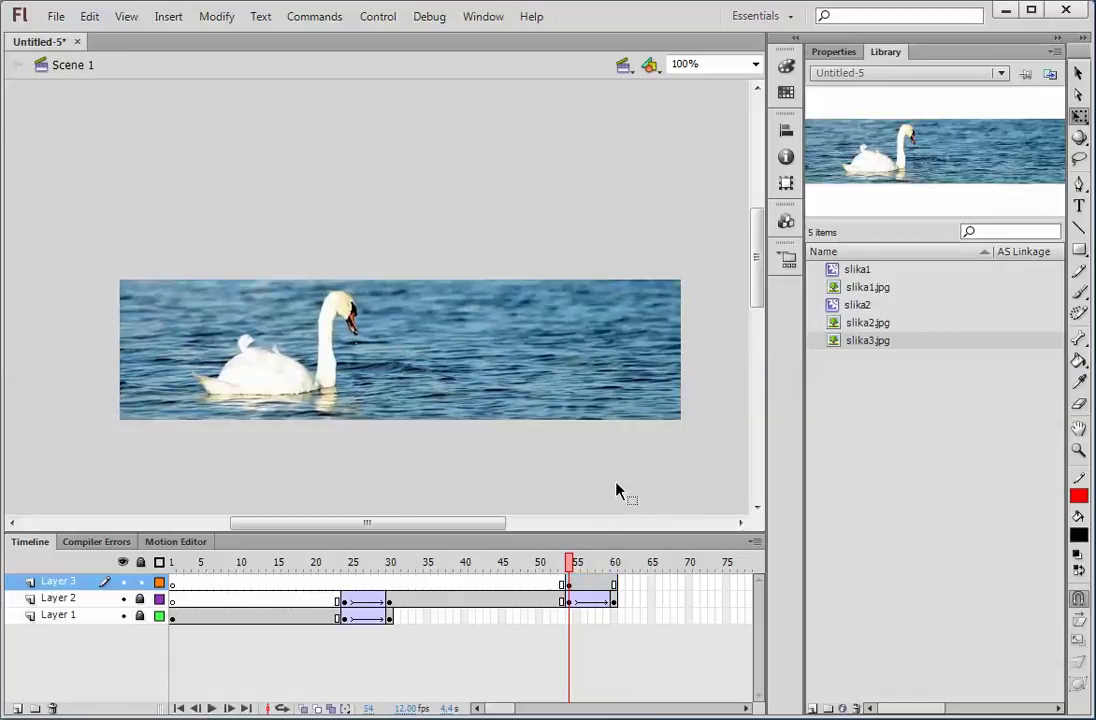
Insert a keyframe at frame 60 of Layer 3 and create a classic tween between frames 54 and 60
{"action": "right_click", "coordinate": [614, 585]}
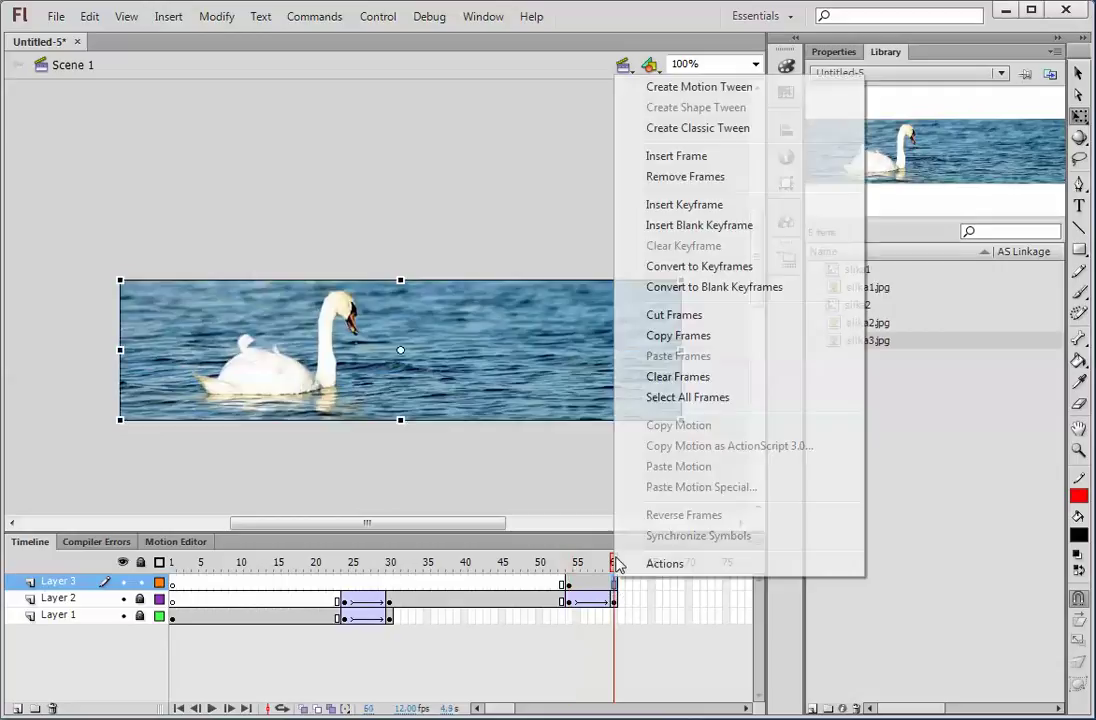
{"action": "left_click", "coordinate": [725, 207]}
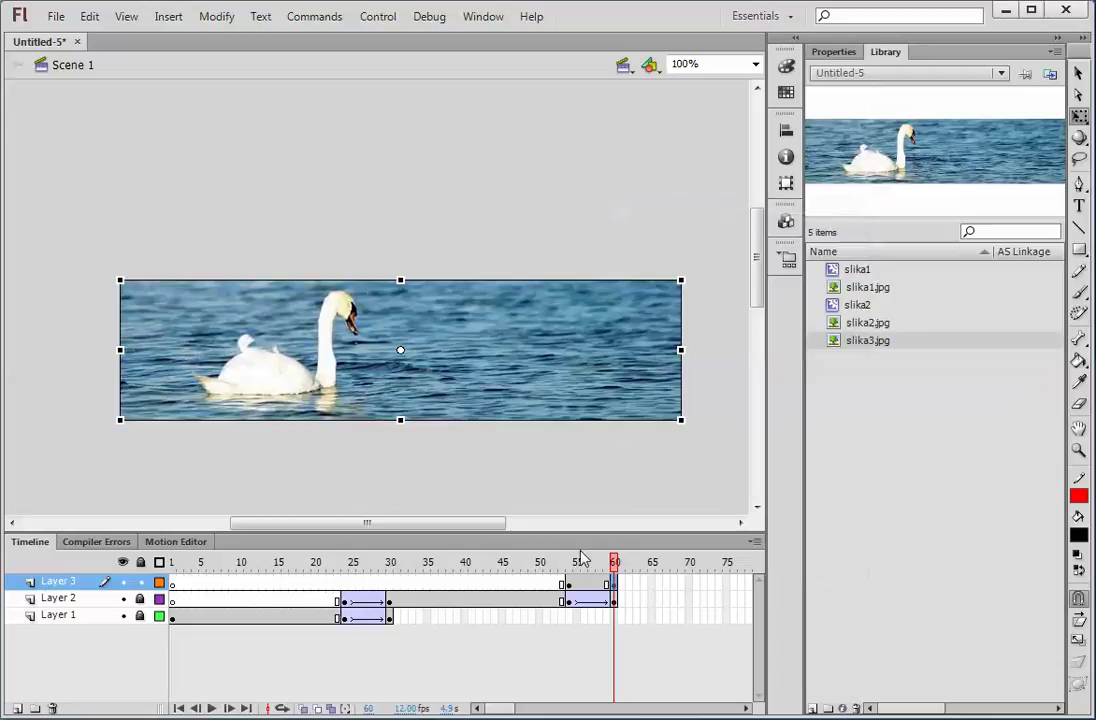
{"action": "right_click", "coordinate": [580, 587]}
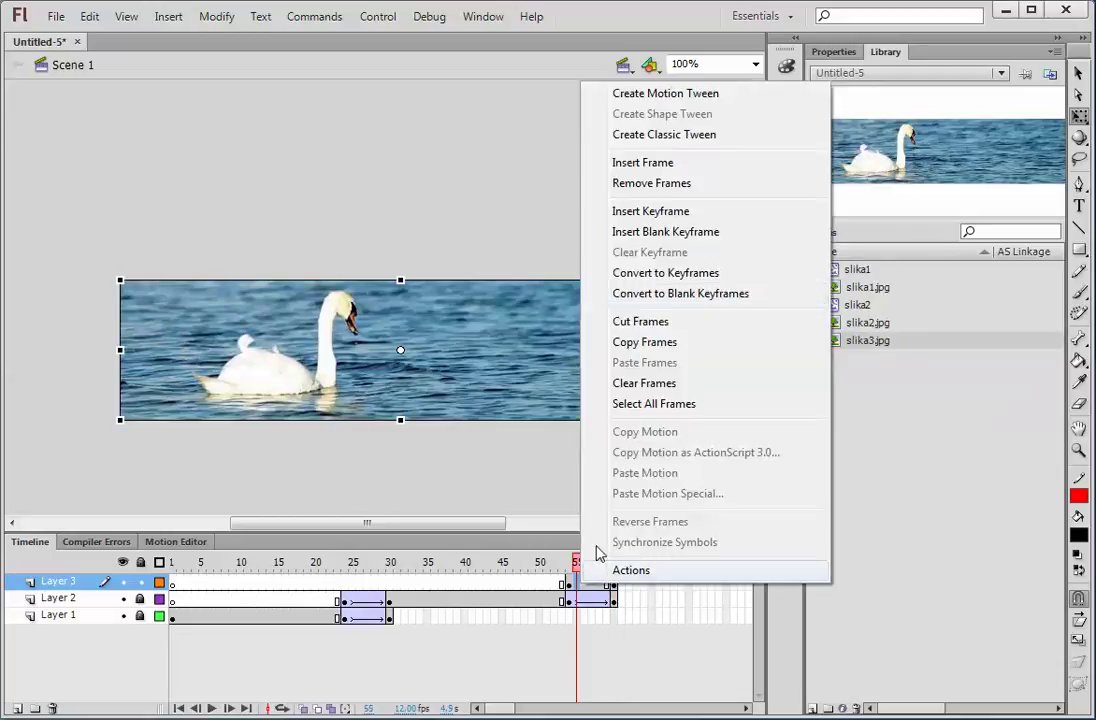
{"action": "left_click", "coordinate": [662, 135]}
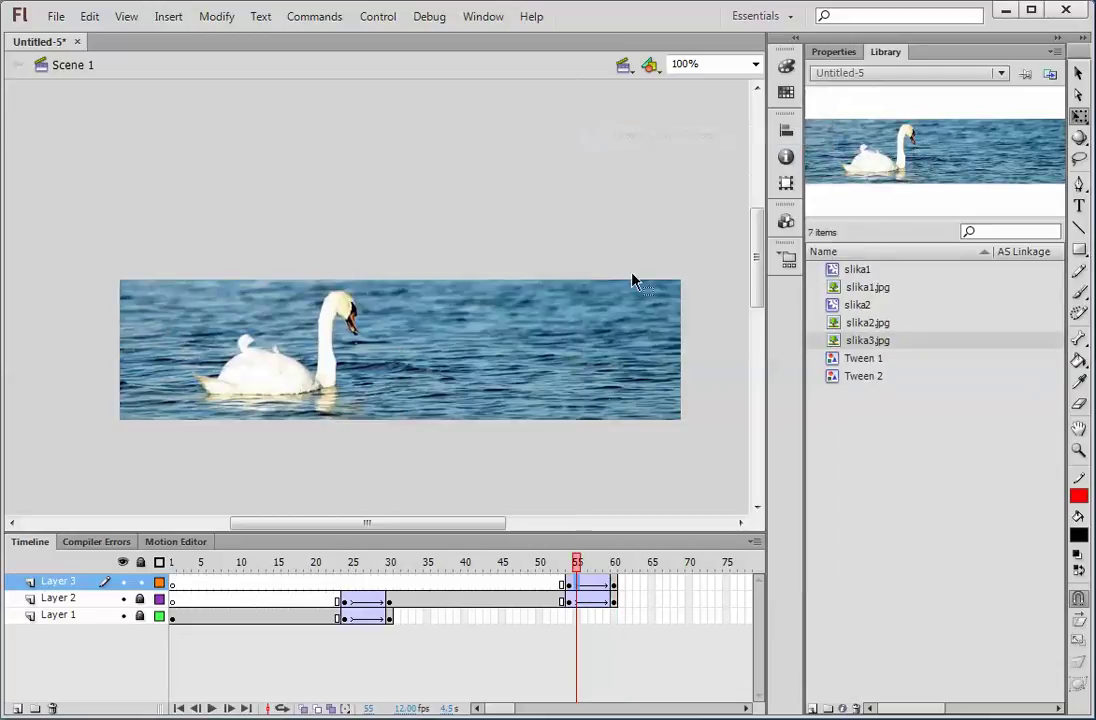
Set the swan picture to 0% alpha at frame 54 of Layer 3
{"action": "left_click", "coordinate": [569, 585]}
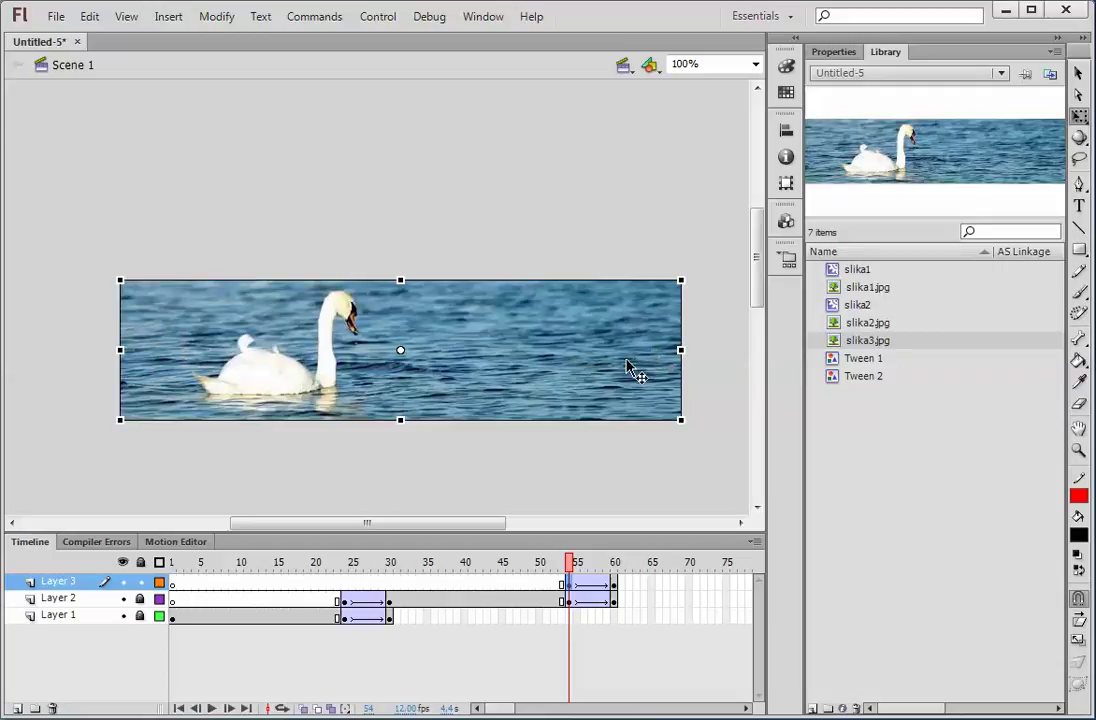
{"action": "left_click", "coordinate": [826, 55]}
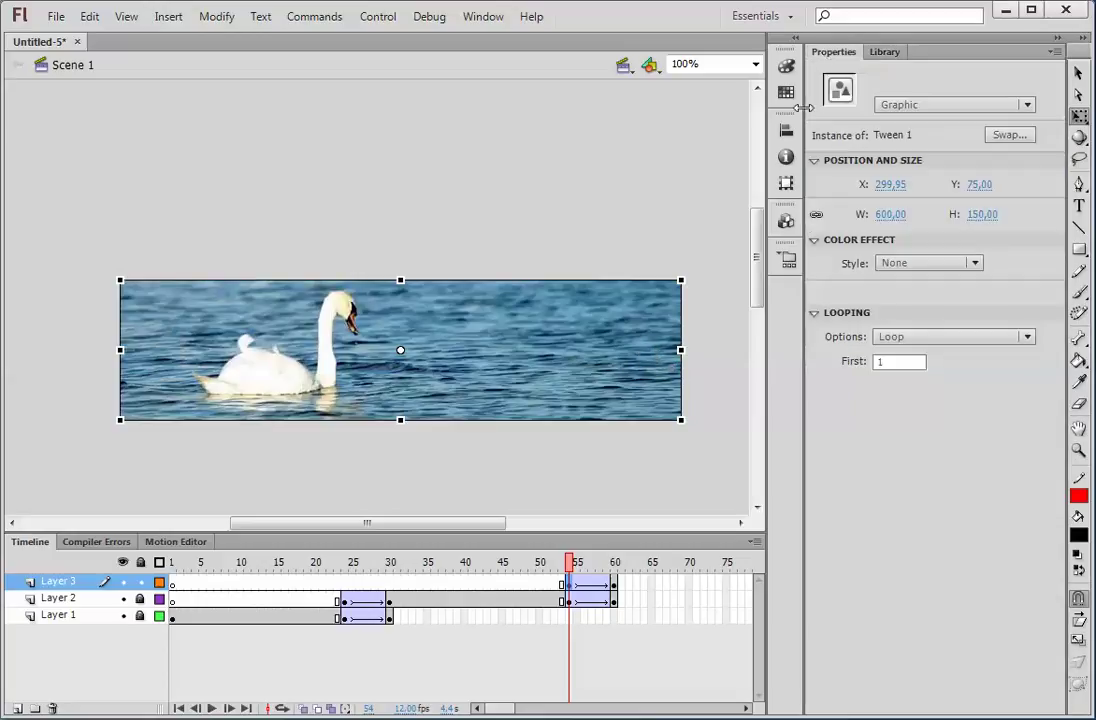
{"action": "left_click", "coordinate": [913, 264]}
{"action": "left_click", "coordinate": [936, 368]}
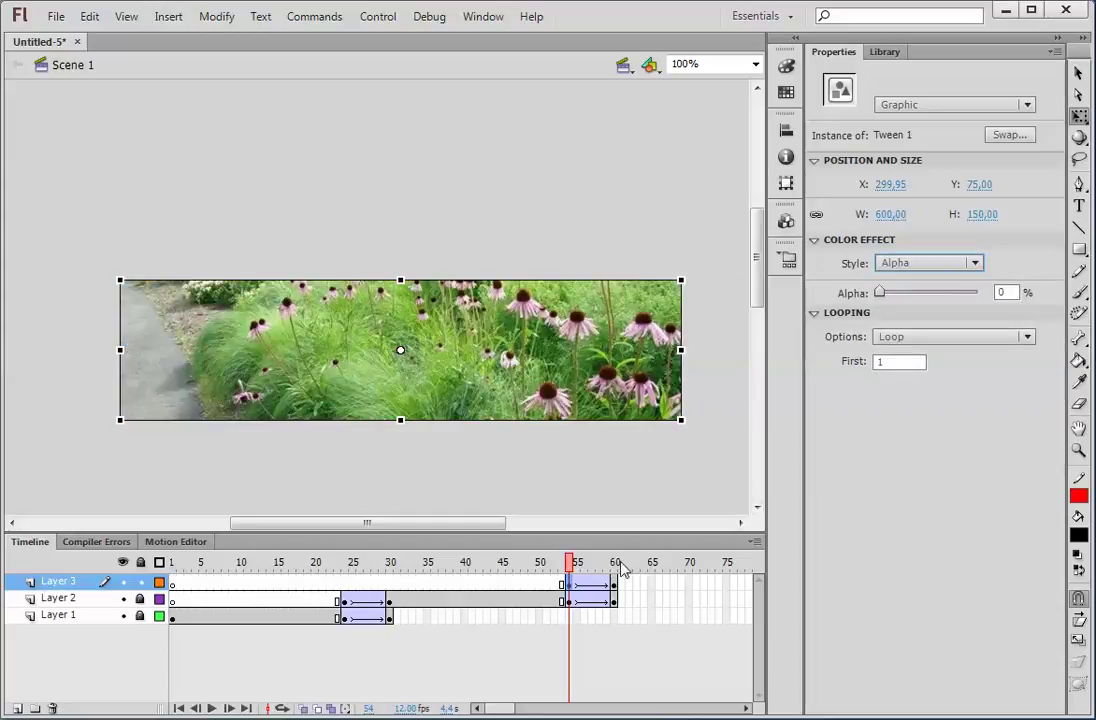
Insert keyframes at frames 84 and 90 of Layer 3
{"action": "left_click_drag", "start_coordinate": [574, 568], "coordinate": [636, 567]}
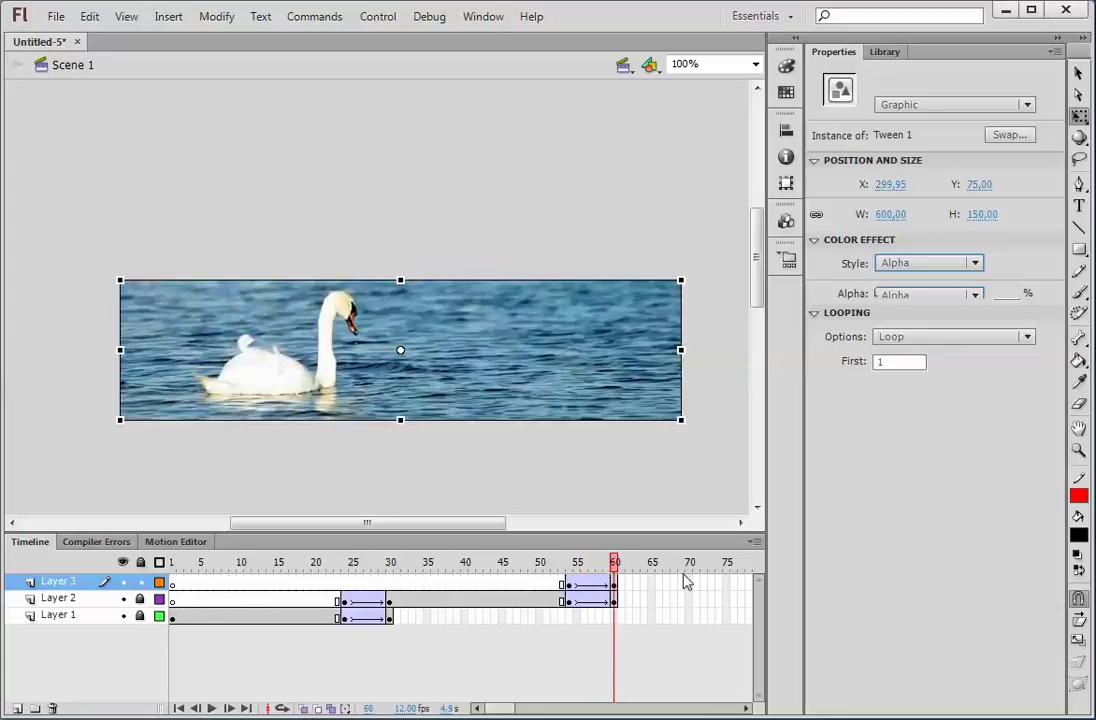
{"action": "mouse_move", "coordinate": [511, 711]}
{"action": "left_mouse_down"}
{"action": "mouse_move", "coordinate": [545, 711]}
{"action": "mouse_move", "coordinate": [509, 711]}
{"action": "mouse_move", "coordinate": [530, 711]}
{"action": "left_mouse_up"}
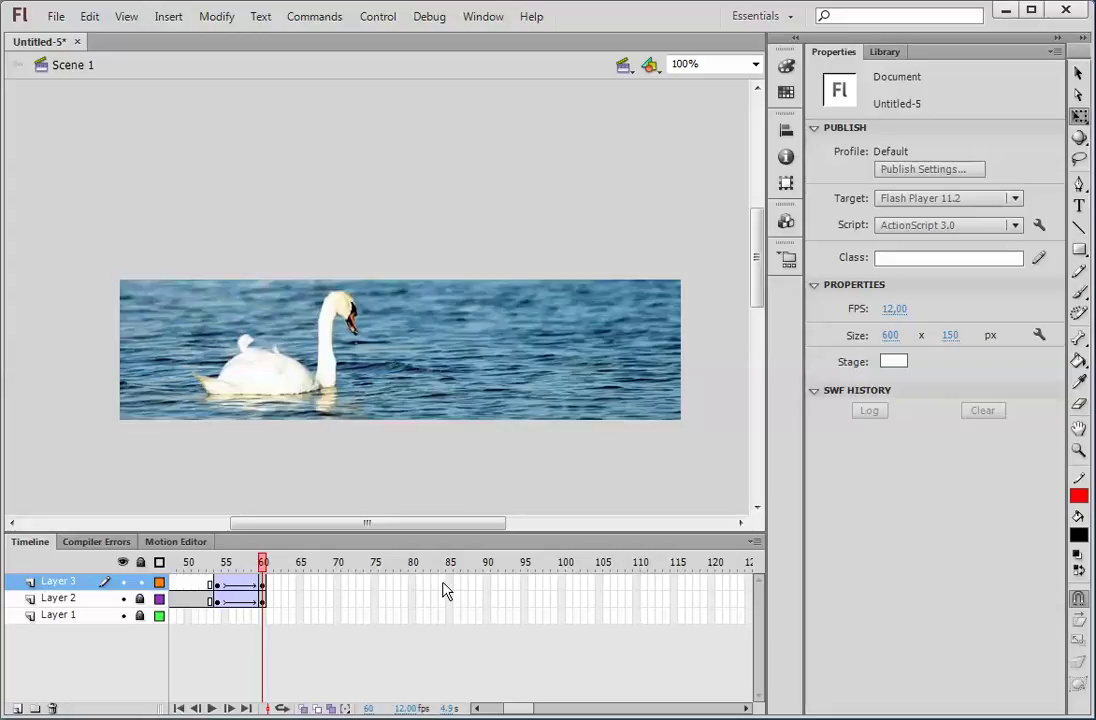
{"action": "right_click", "coordinate": [443, 584]}
{"action": "left_click", "coordinate": [528, 211]}
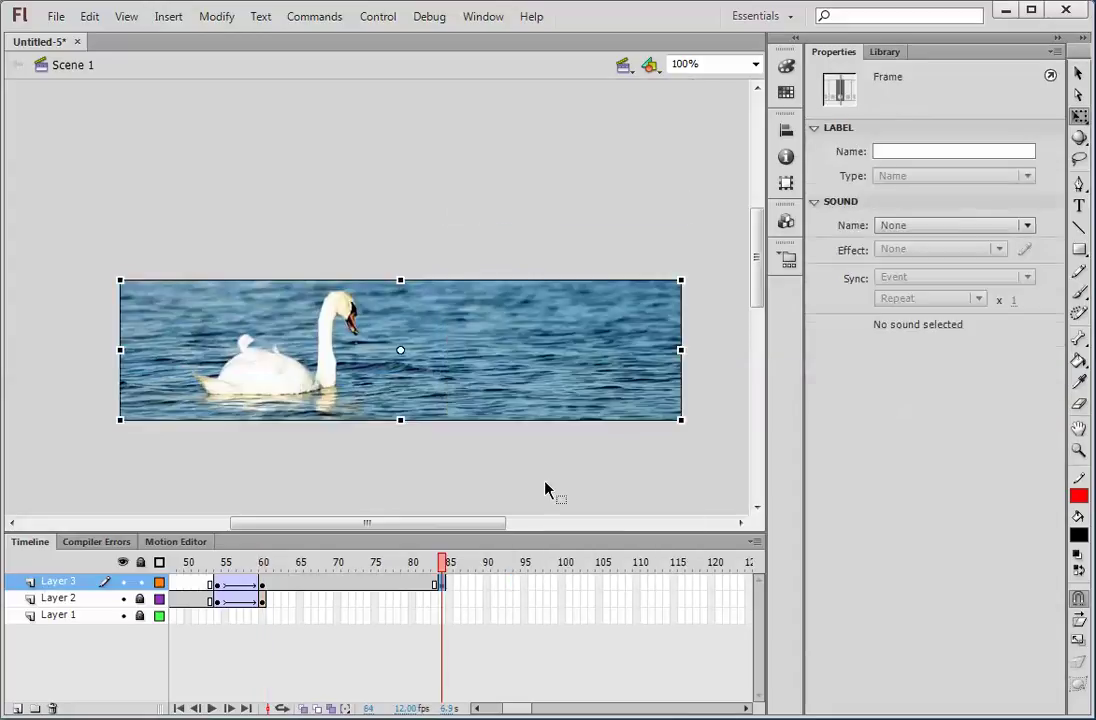
{"action": "right_click", "coordinate": [488, 585]}
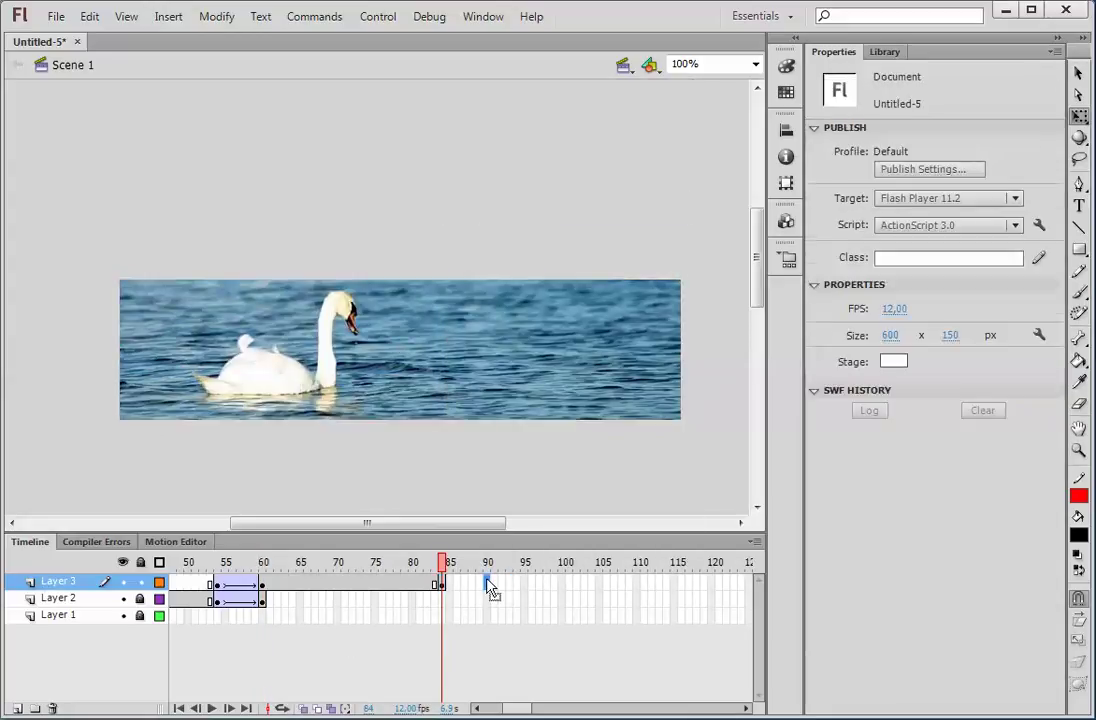
{"action": "left_click", "coordinate": [572, 208]}
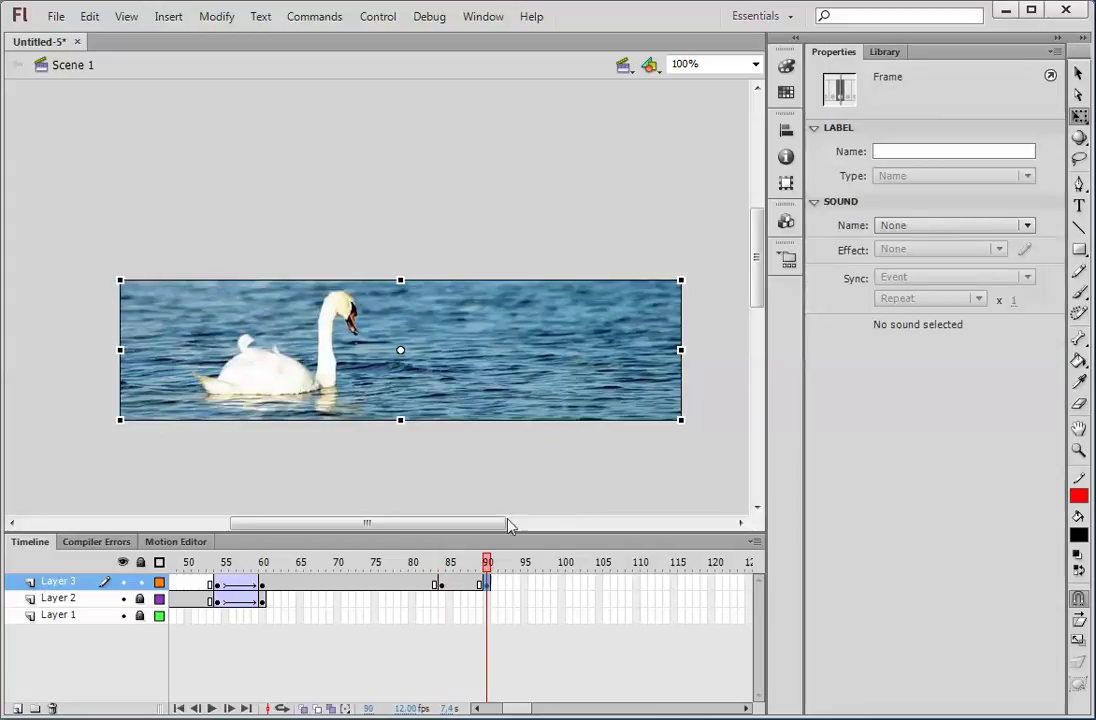
Set the swan picture to 0% alpha at frame 90 of Layer 3
{"action": "left_click", "coordinate": [585, 355]}
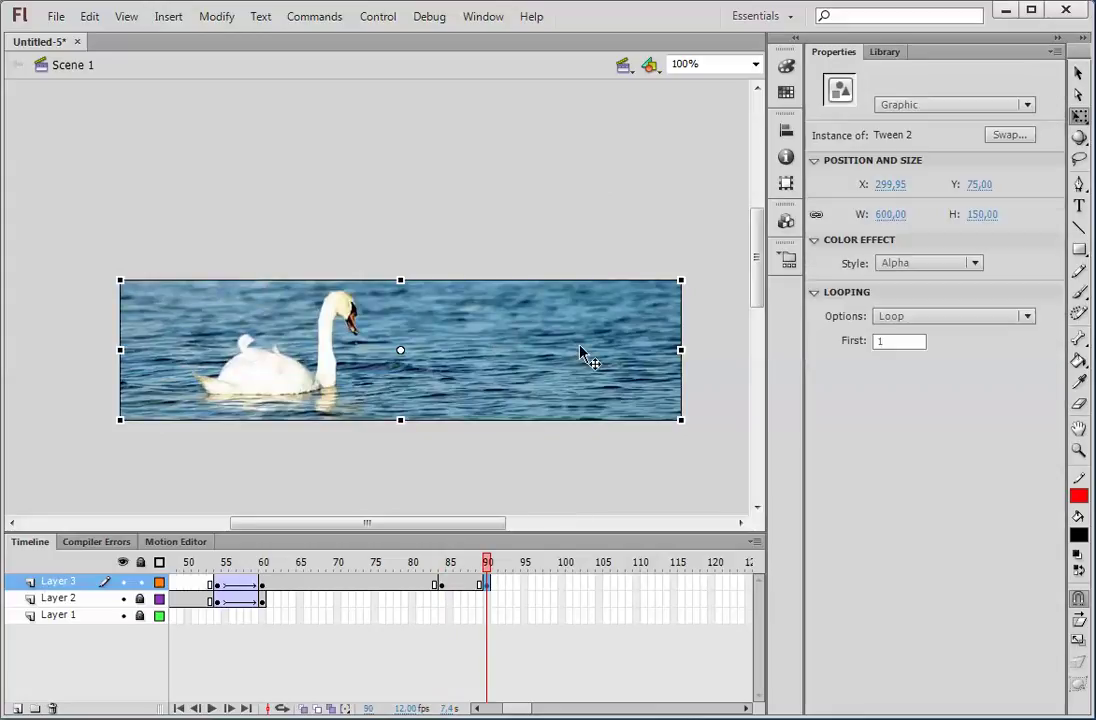
{"action": "left_click", "coordinate": [890, 265]}
{"action": "left_click", "coordinate": [920, 366]}
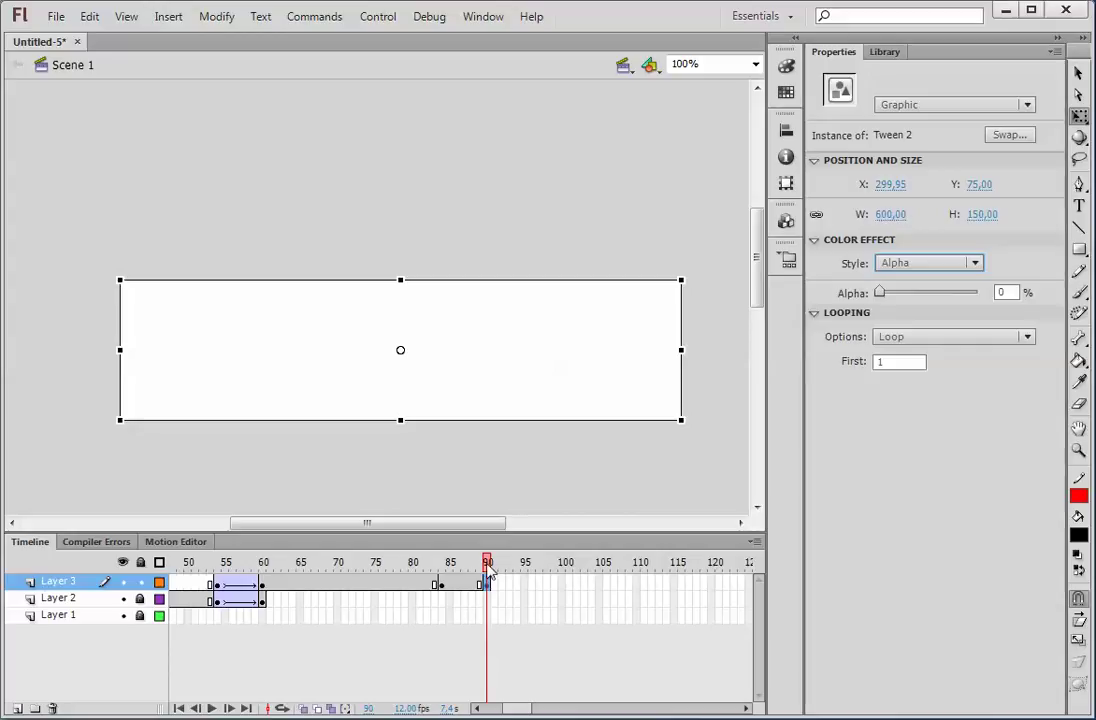
Lock every layer except Layer 1 and insert keyframes at frames 84 and 90 of Layer 1
{"action": "left_click", "coordinate": [140, 615], "text": "alt"}
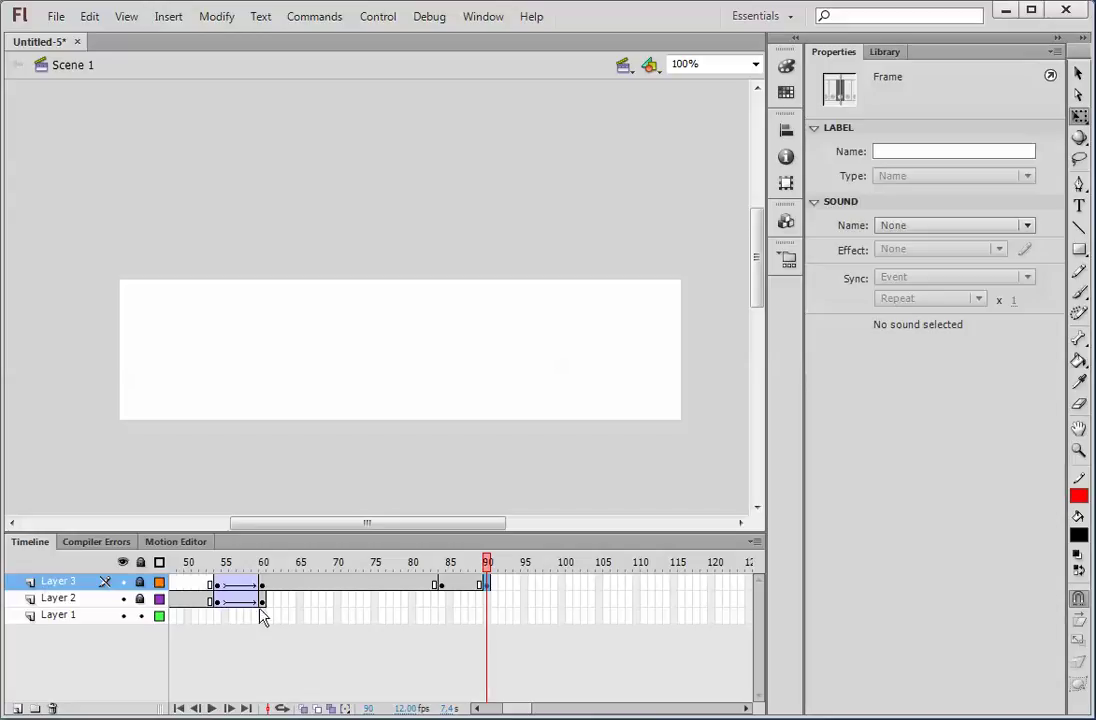
{"action": "left_click", "coordinate": [441, 614]}
{"action": "left_click", "coordinate": [441, 615]}
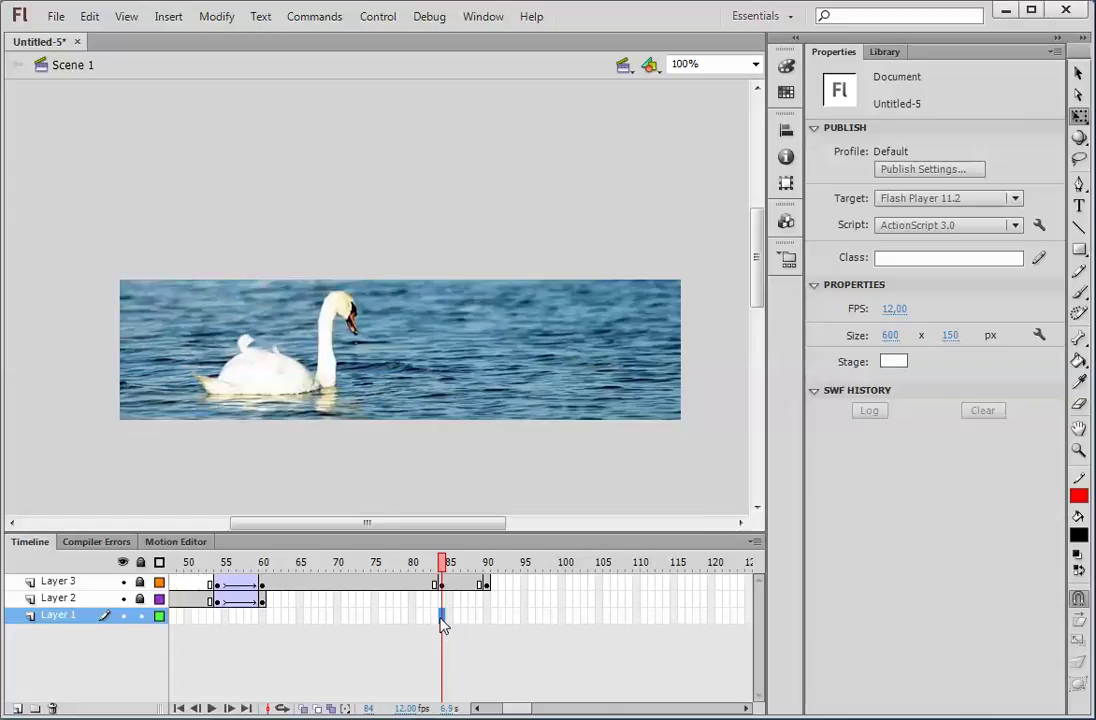
{"action": "right_click", "coordinate": [442, 616]}
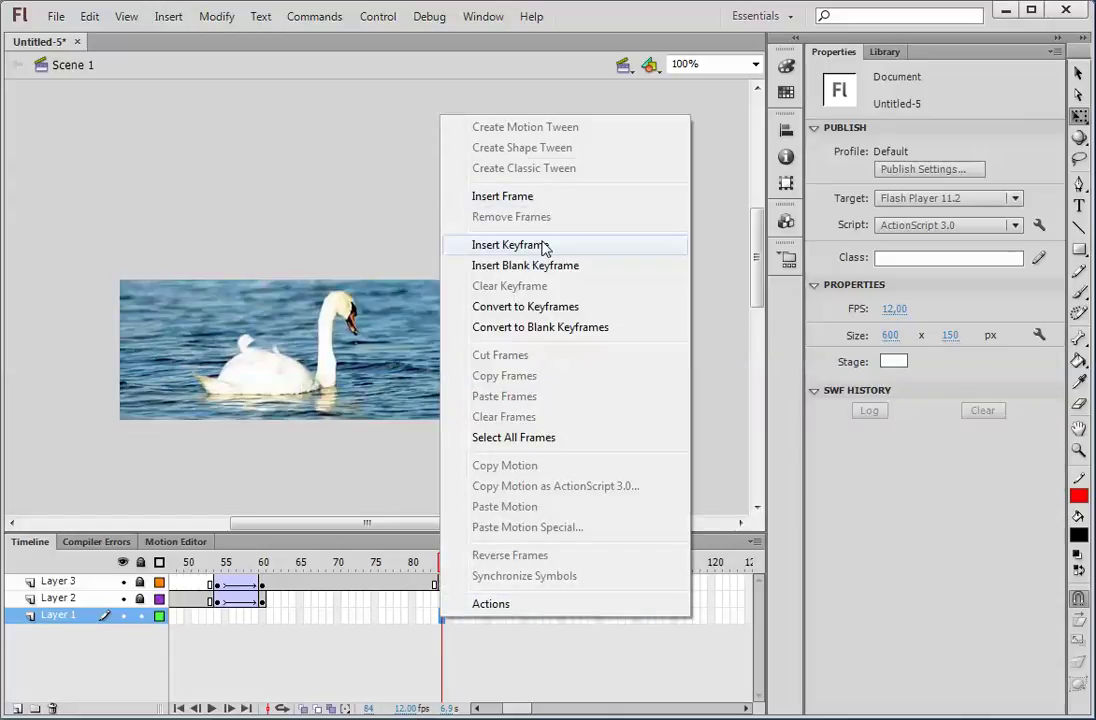
{"action": "left_click", "coordinate": [543, 245]}
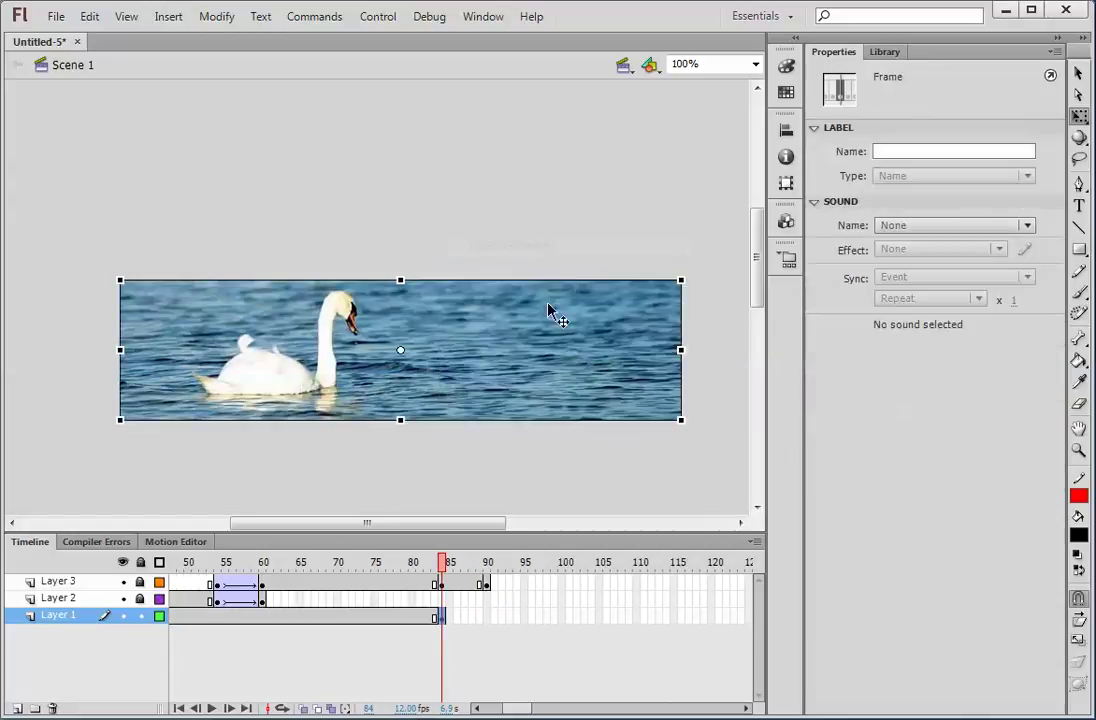
{"action": "right_click", "coordinate": [486, 617]}
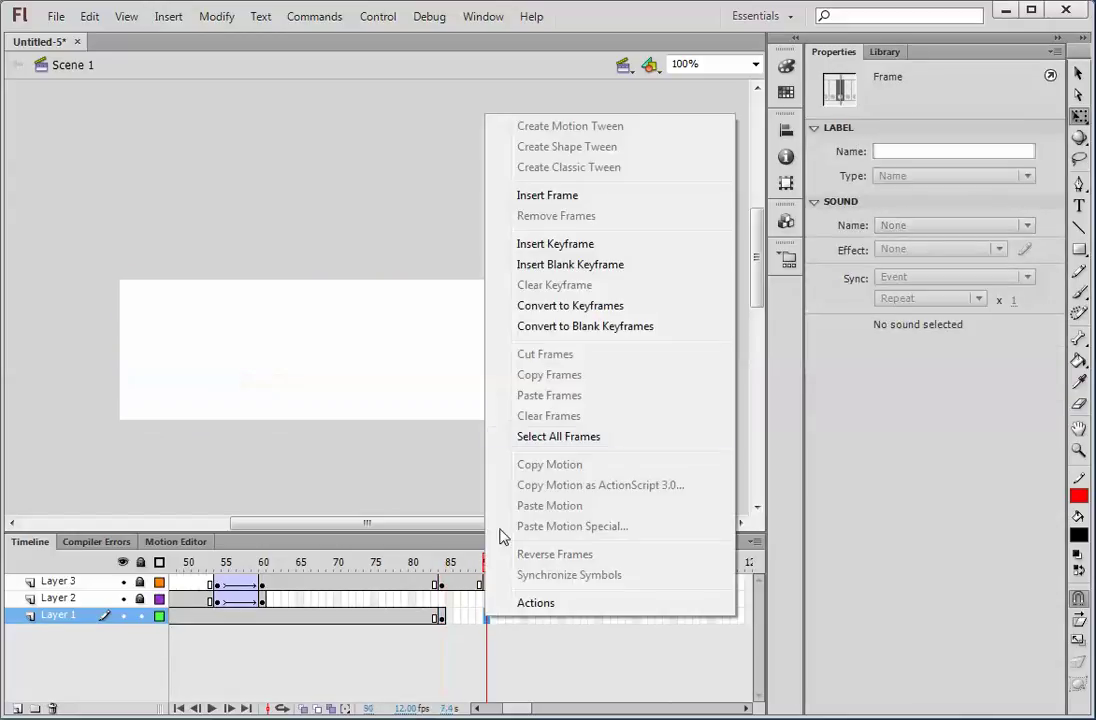
{"action": "left_click", "coordinate": [578, 244]}
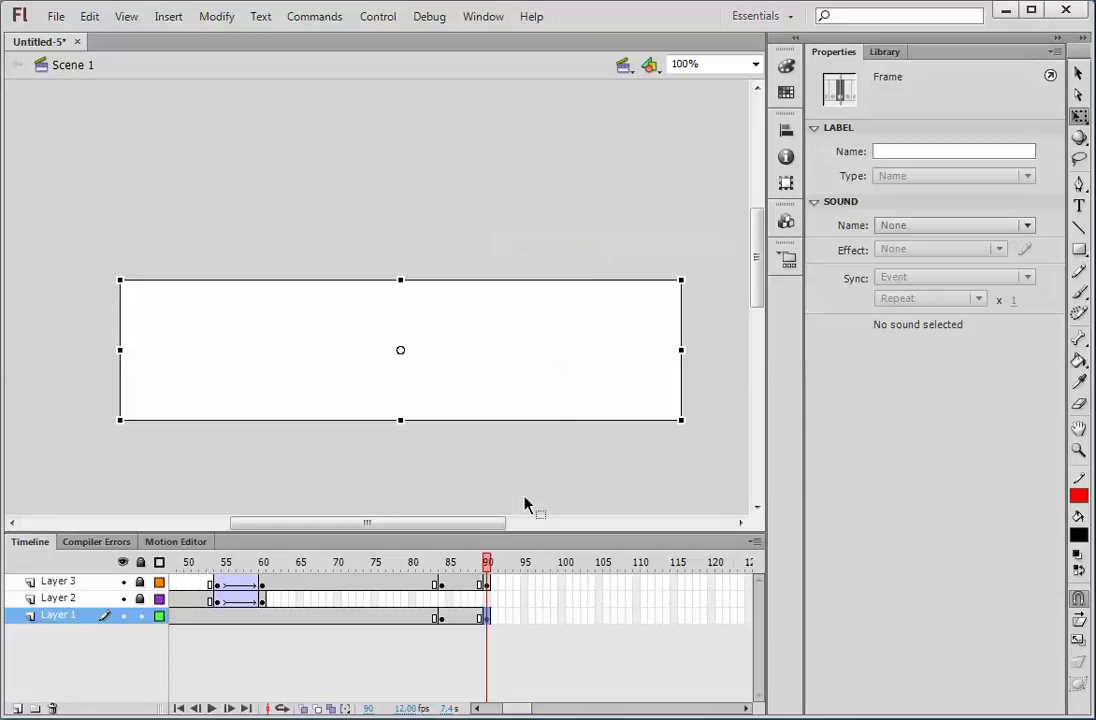
Set the lake picture to 100% alpha at frame 90 of Layer 1 and create a classic tween between frames 84 and 90
{"action": "left_click", "coordinate": [441, 618]}
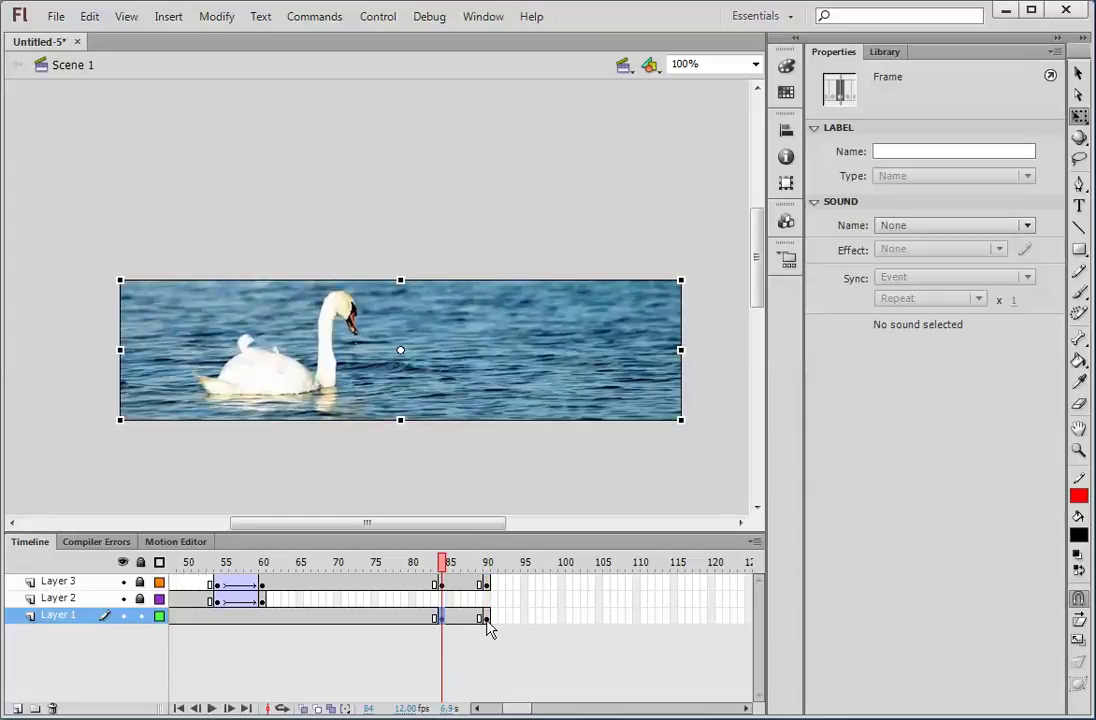
{"action": "left_click", "coordinate": [487, 618]}
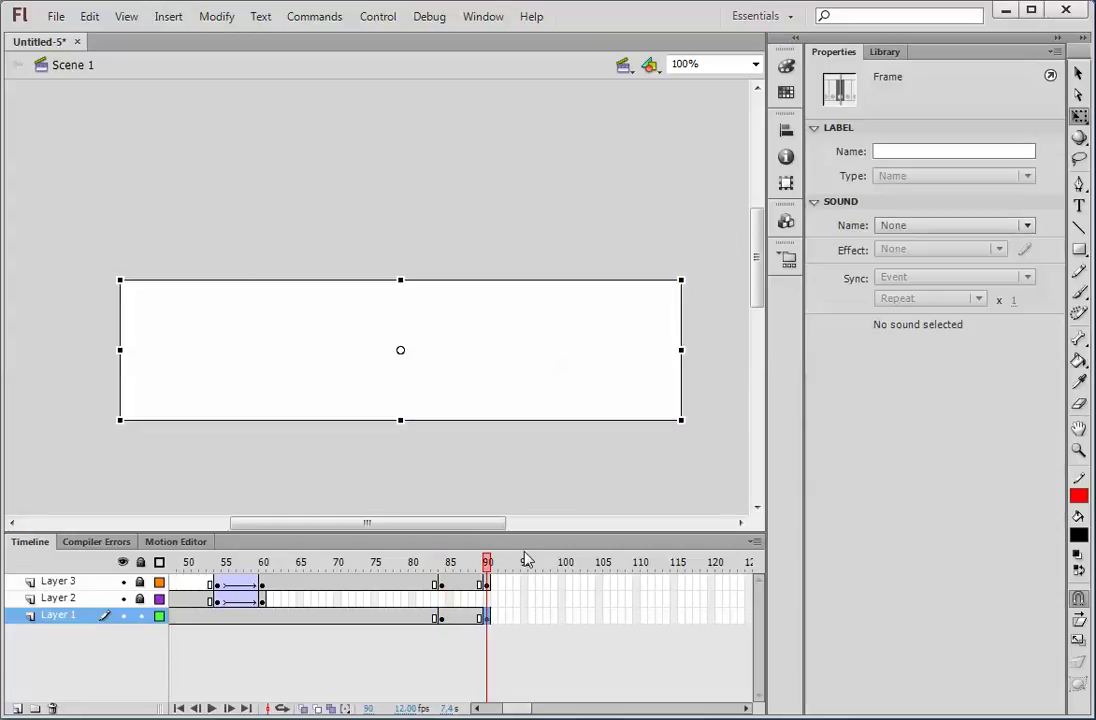
{"action": "left_click", "coordinate": [577, 392]}
{"action": "left_click_drag", "start_coordinate": [880, 449], "coordinate": [980, 450]}
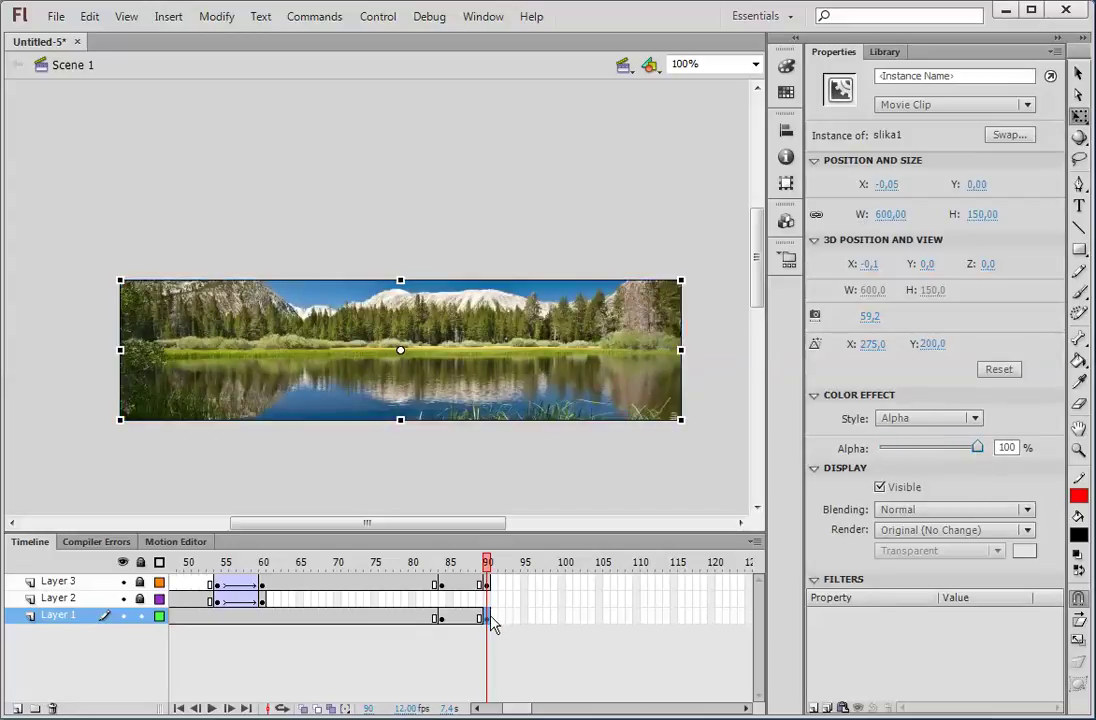
{"action": "right_click", "coordinate": [465, 617]}
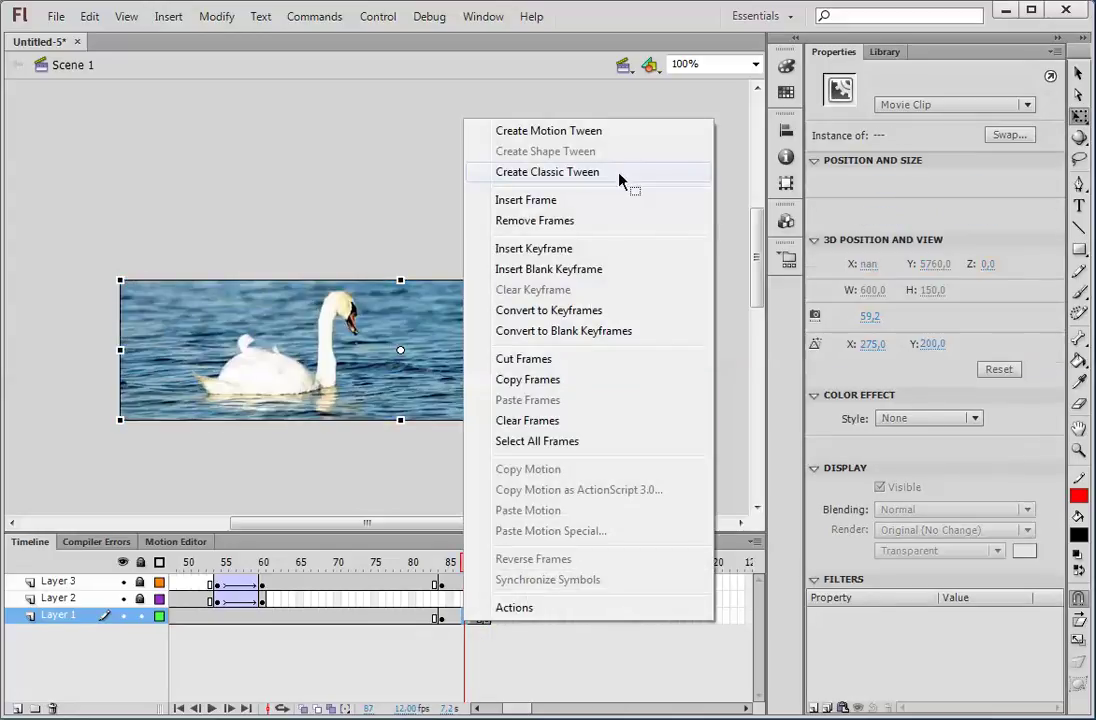
{"action": "left_click", "coordinate": [547, 172]}
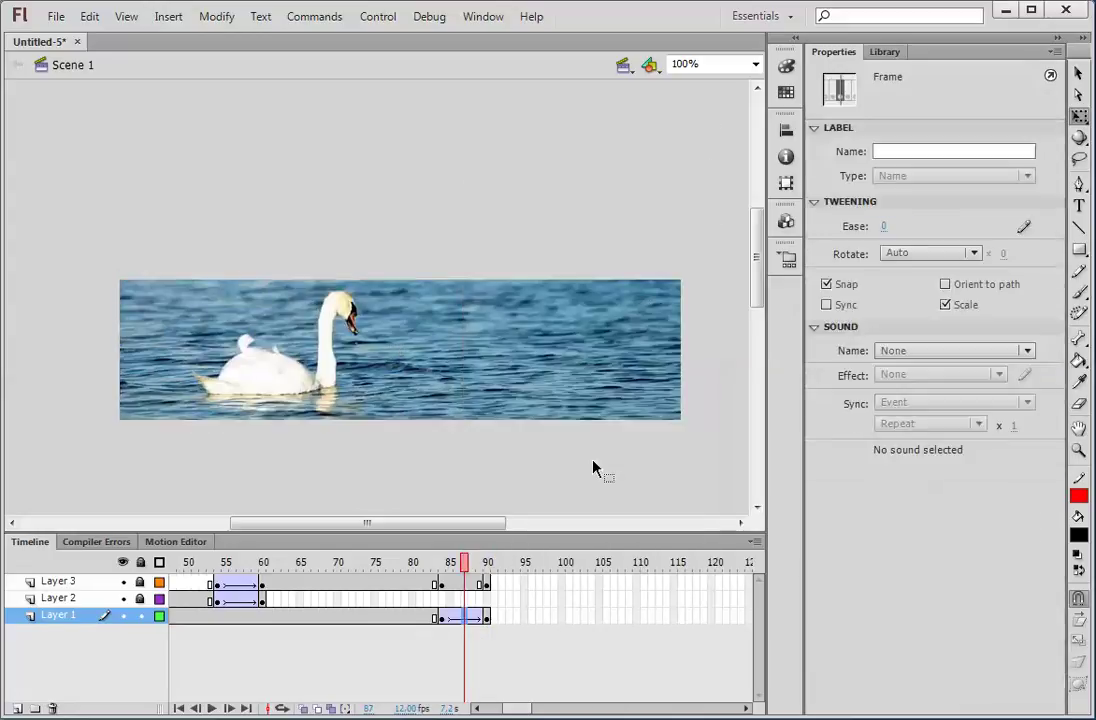
Lock Layer 1, unlock Layer 3 and create a classic tween between its frames 84 and 90
{"action": "left_click", "coordinate": [140, 616]}
{"action": "left_click", "coordinate": [141, 584]}
{"action": "right_click", "coordinate": [460, 585]}
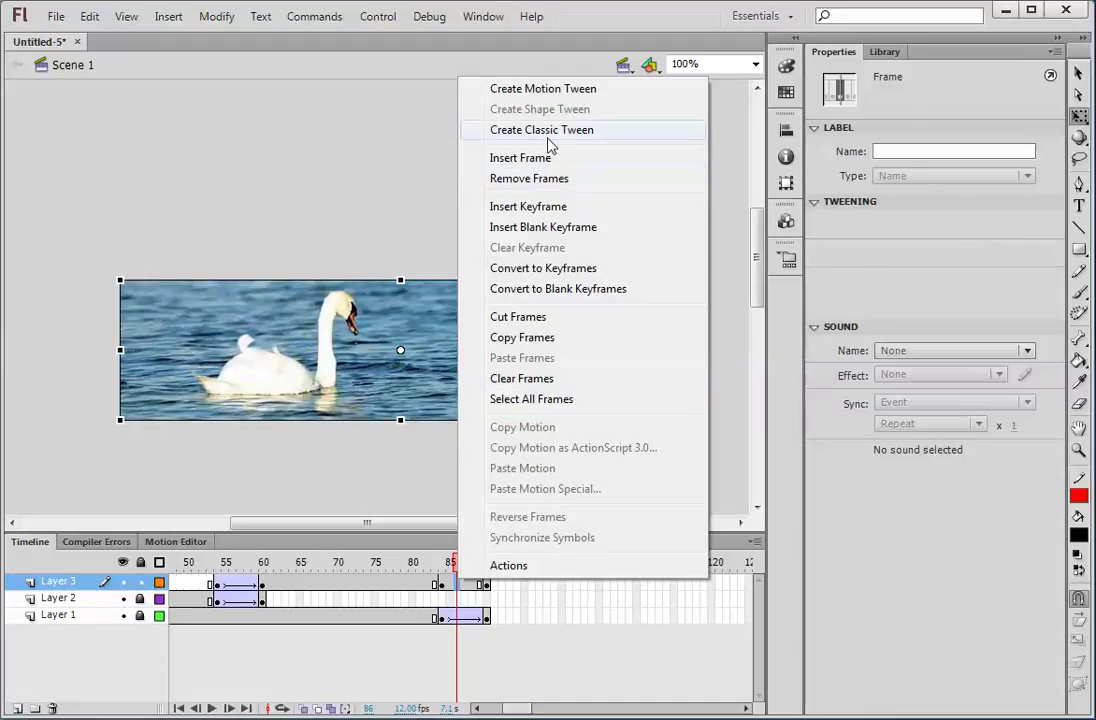
{"action": "left_click", "coordinate": [548, 133]}
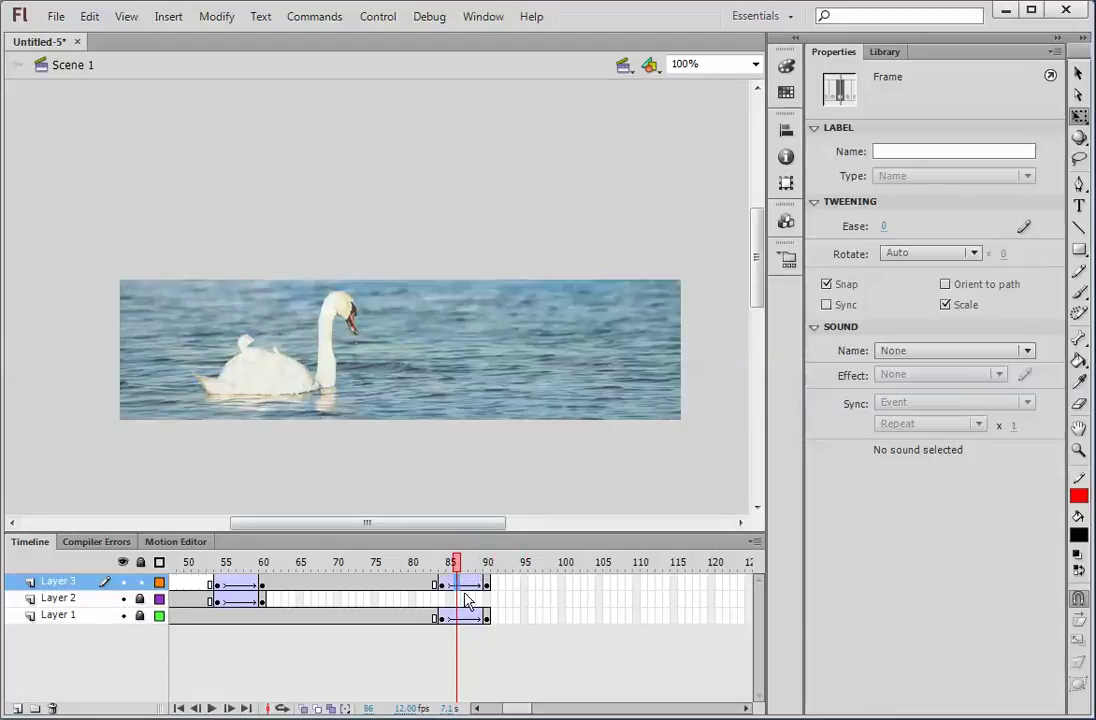
Preview the cross-fades by playing the animation on the timeline and testing the movie
{"action": "left_click_drag", "start_coordinate": [451, 568], "coordinate": [480, 570]}
{"action": "key", "text": "Return"}
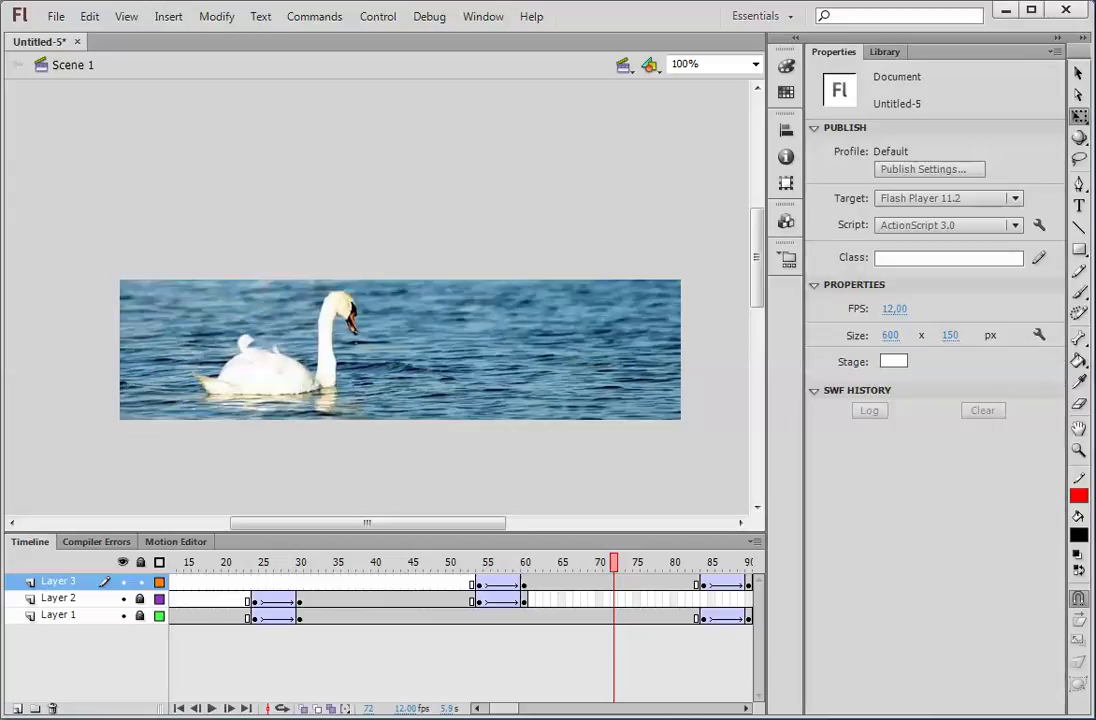
{"action": "key", "text": "ctrl+Return"}
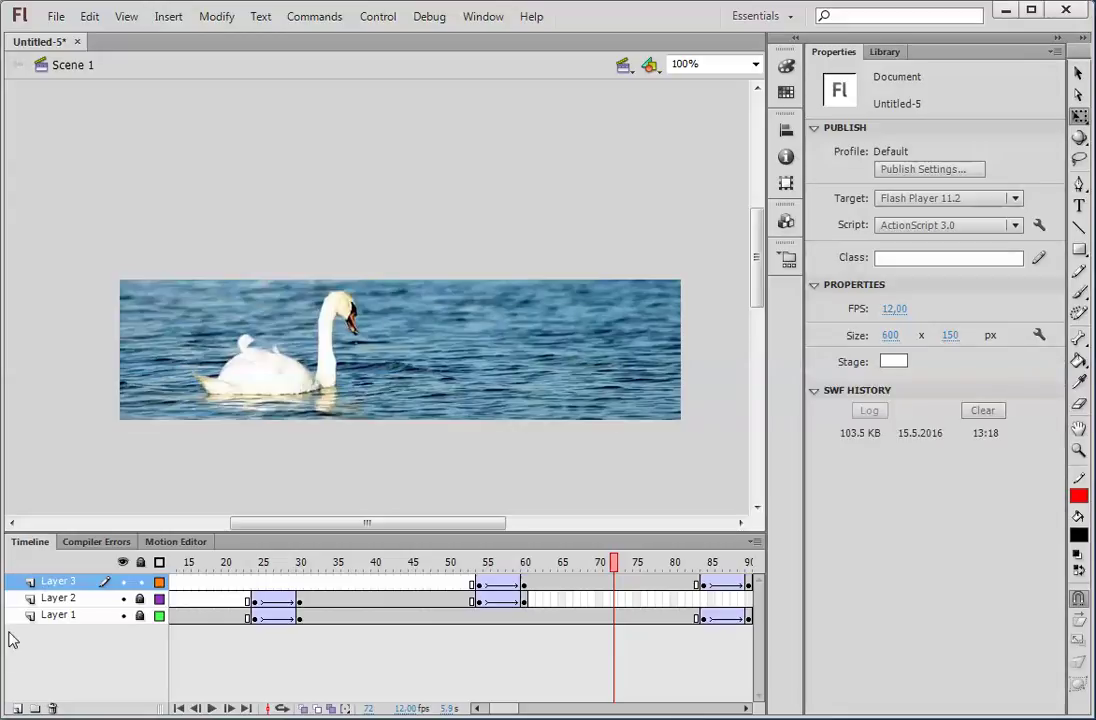